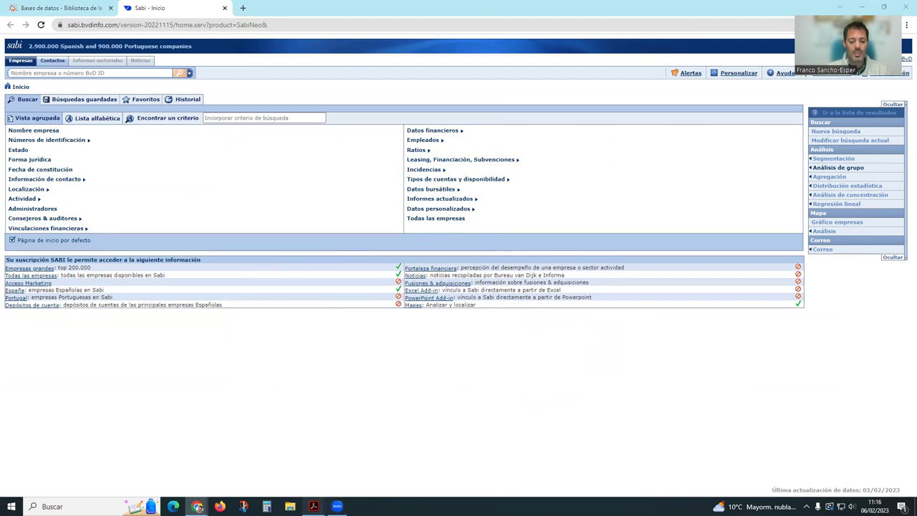
Switch to the Acrobat slide about SABI and outline the advanced search criteria area in its screenshot
mouse_move(313, 506)
click(199, 471)
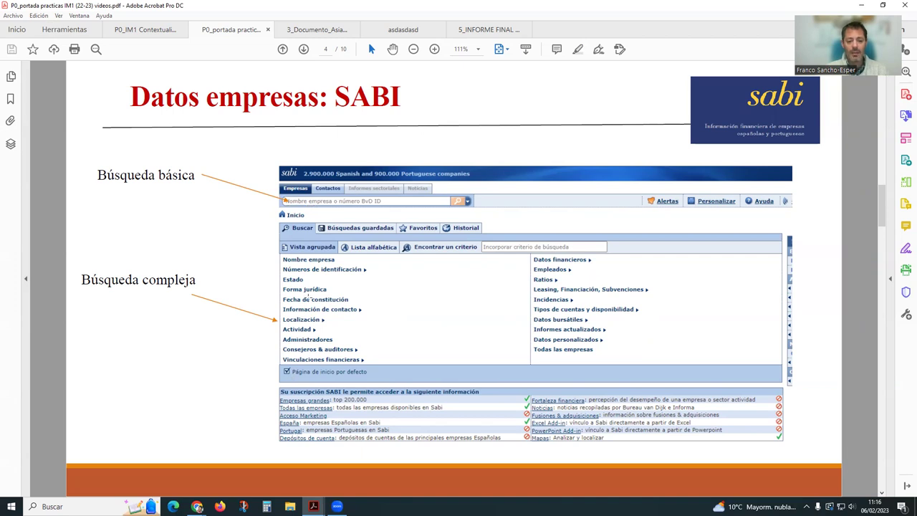
drag(249, 253, 672, 363)
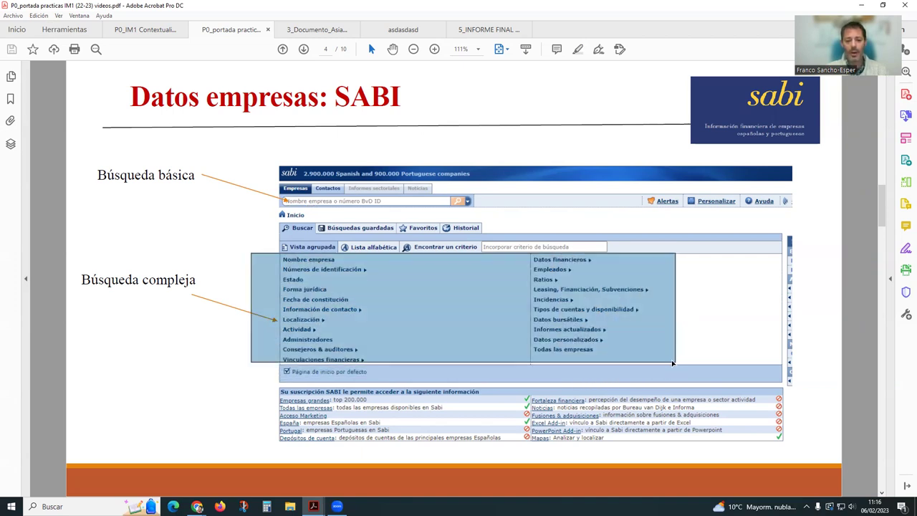
click(204, 341)
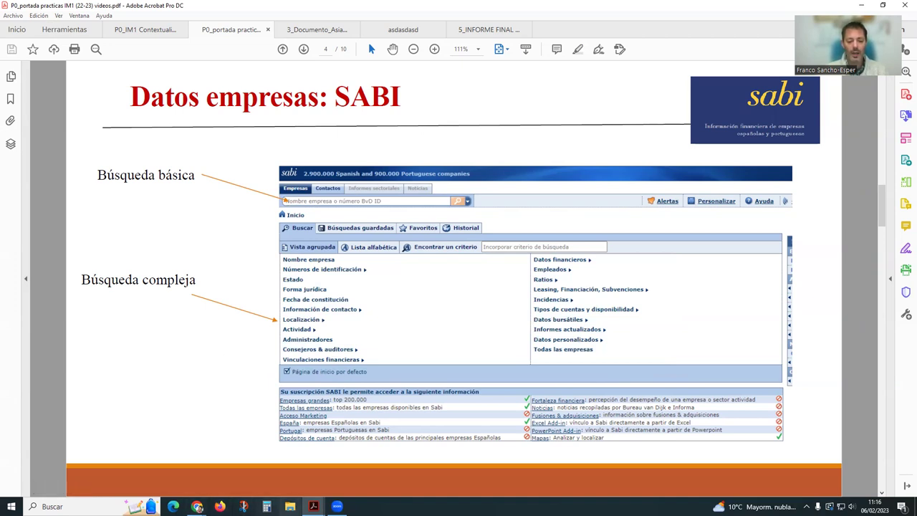
Switch to the SABI browser window and run a basic company name search for "hotel maya"
mouse_move(197, 507)
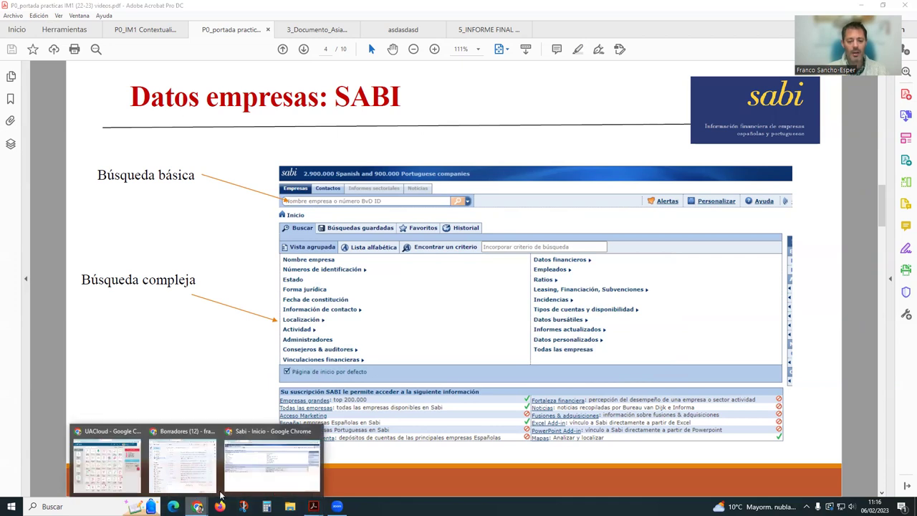
click(273, 466)
click(108, 74)
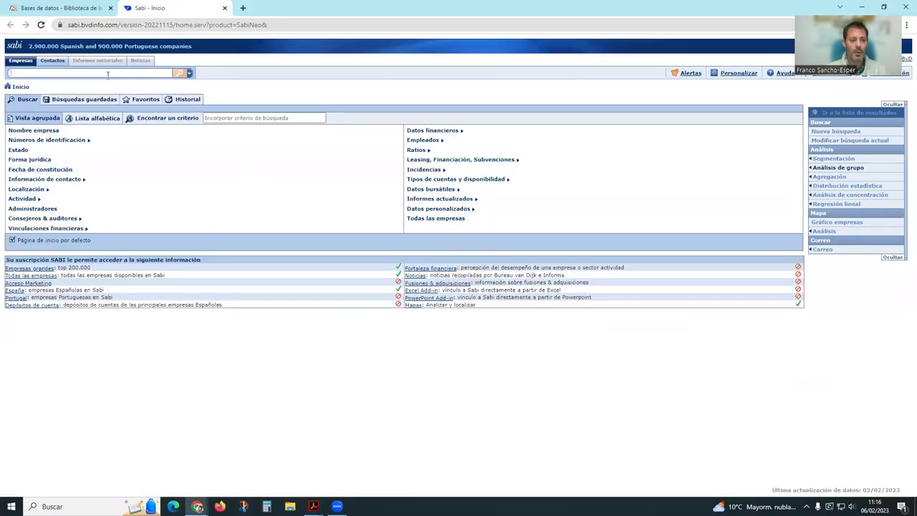
text(hote)
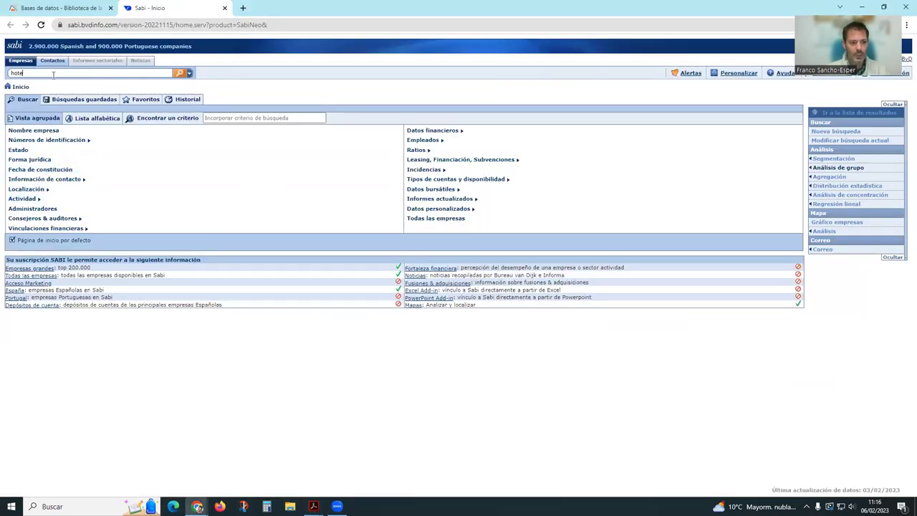
text(l maya)
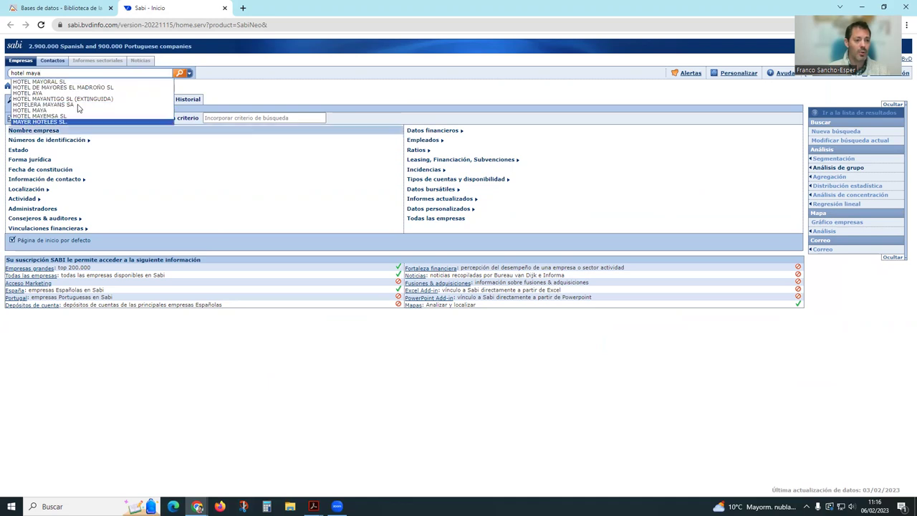
click(180, 74)
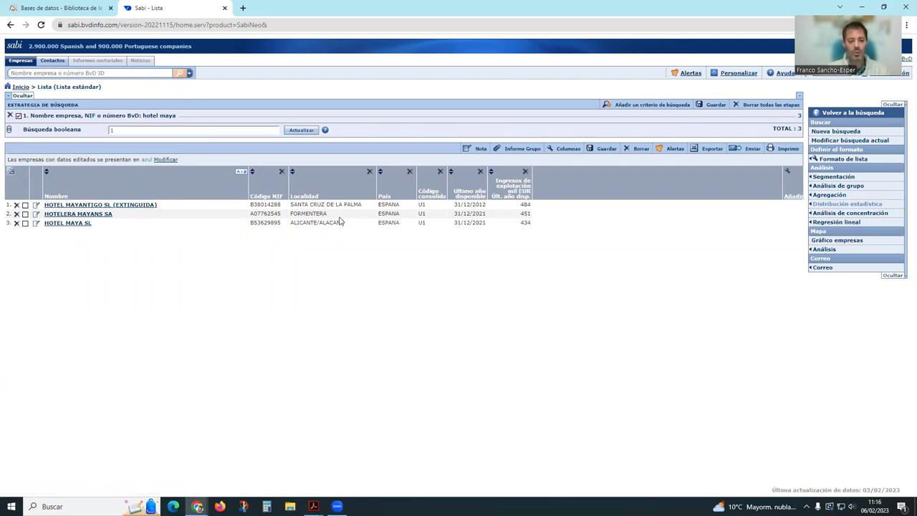
Open the company report for HOTEL MAYA SL, leaving its list entry unmarked
click(25, 224)
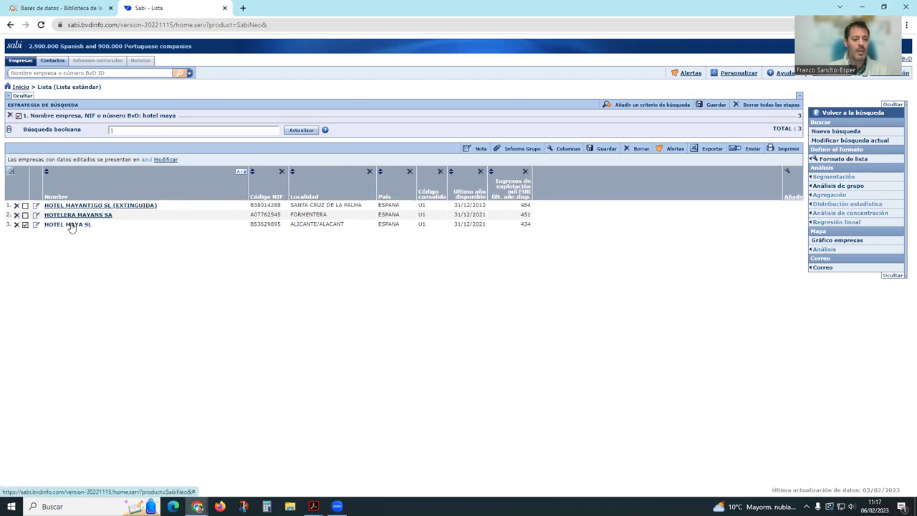
click(25, 225)
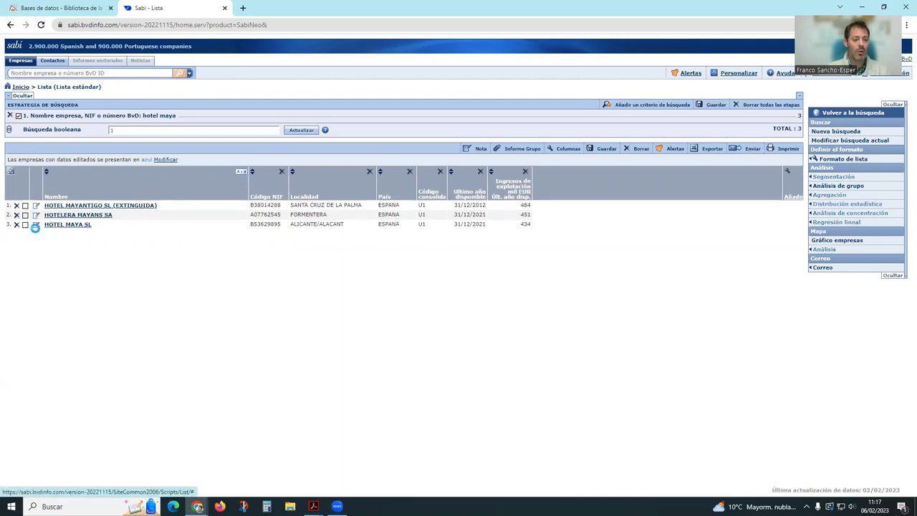
click(75, 226)
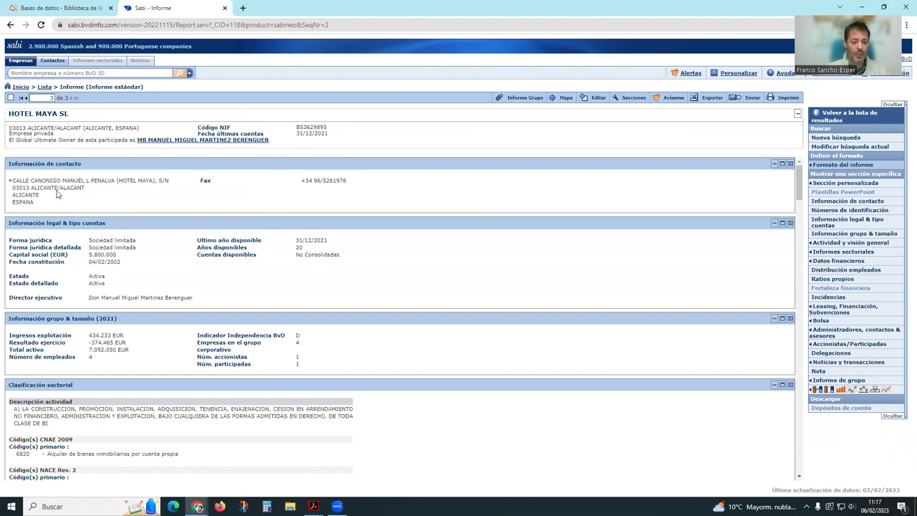
Examine the company's activity description and its CNAE, NACE, US SIC, IAE and NAICS sector codes
scroll(59, 194, down, 5)
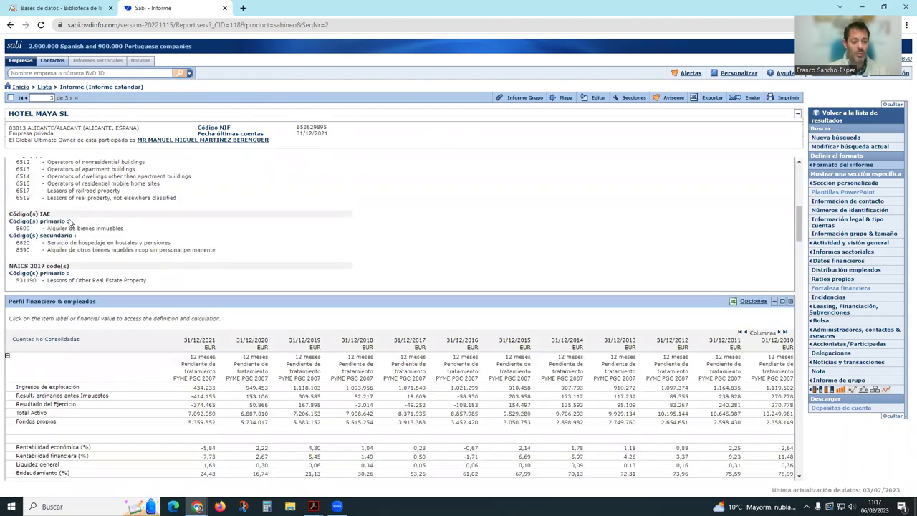
scroll(147, 246, up, 2)
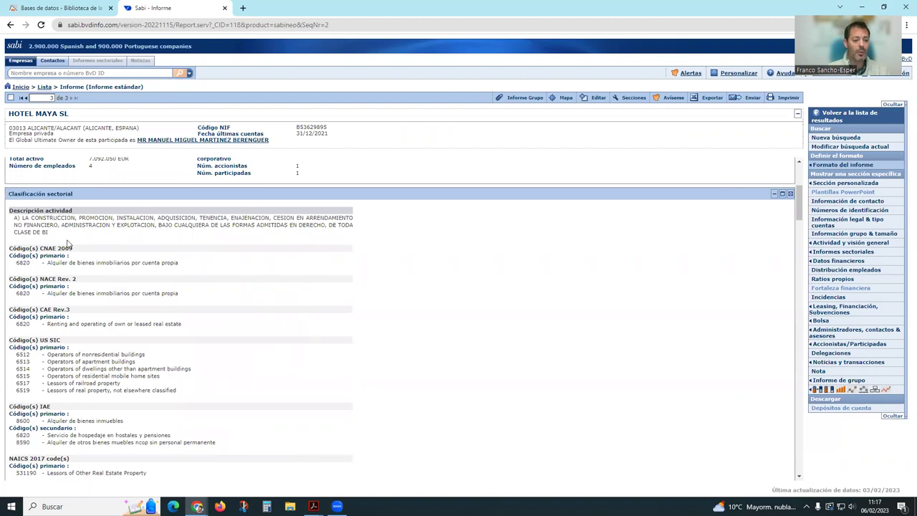
scroll(105, 285, down, 2)
scroll(105, 285, up, 1)
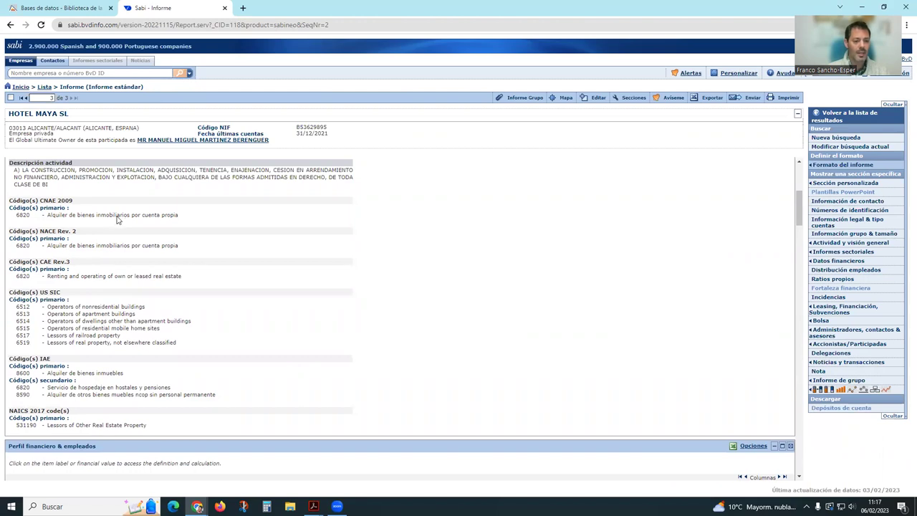
scroll(150, 281, down, 1)
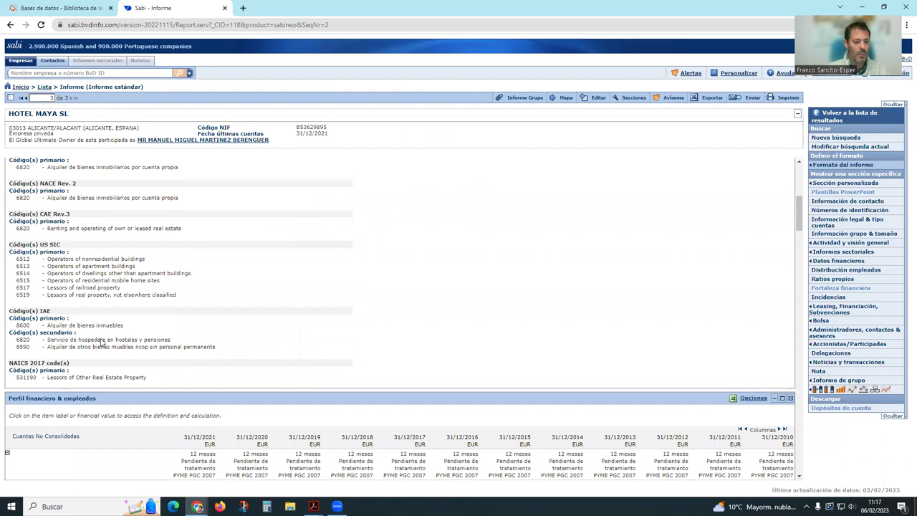
scroll(23, 337, down, 1)
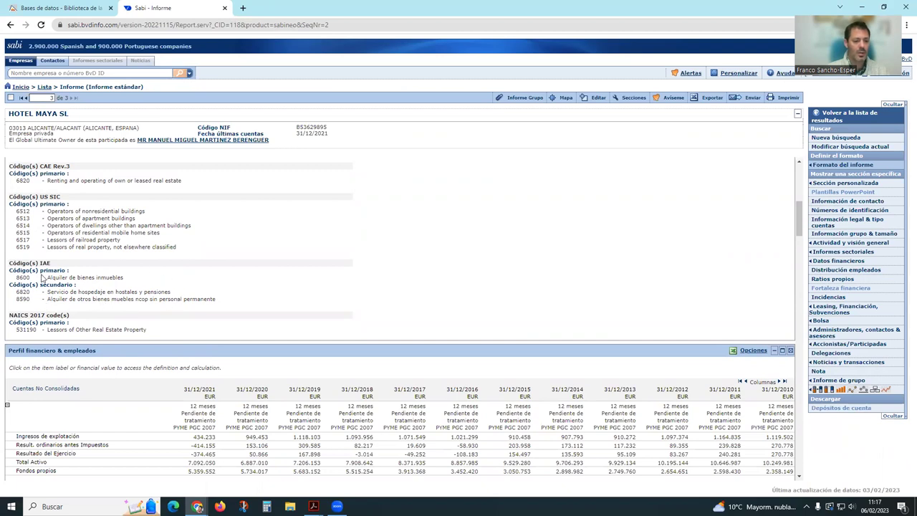
Examine the financial profile by year, the operating income chart and the Formato Global balance sheet in the report
scroll(156, 285, down, 3)
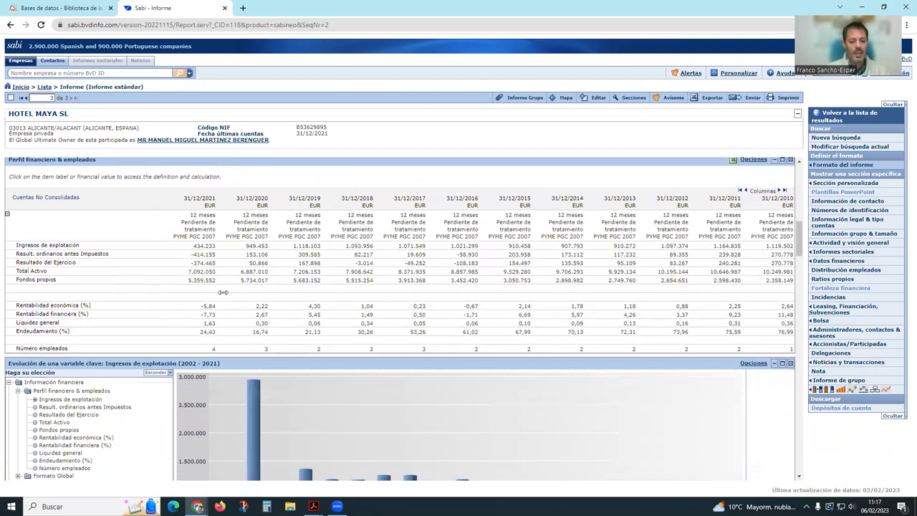
scroll(410, 343, up, 1)
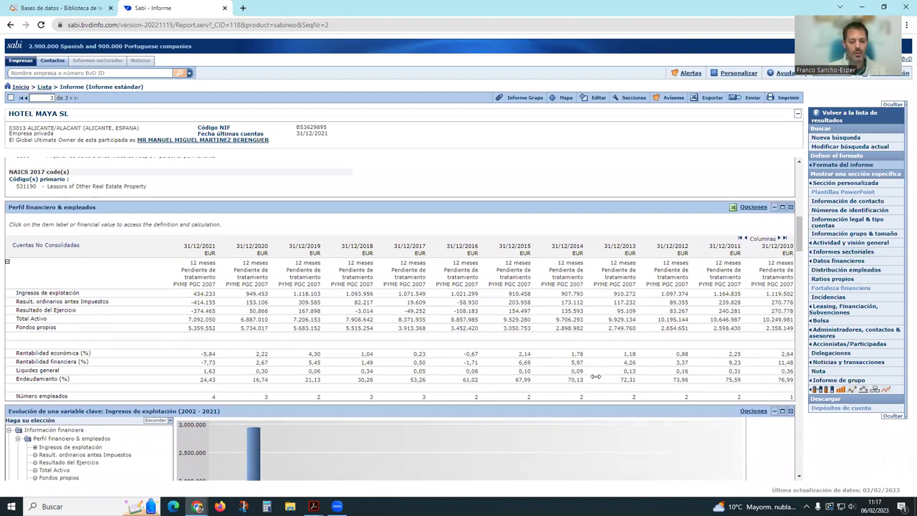
scroll(595, 377, down, 4)
scroll(566, 402, up, 1)
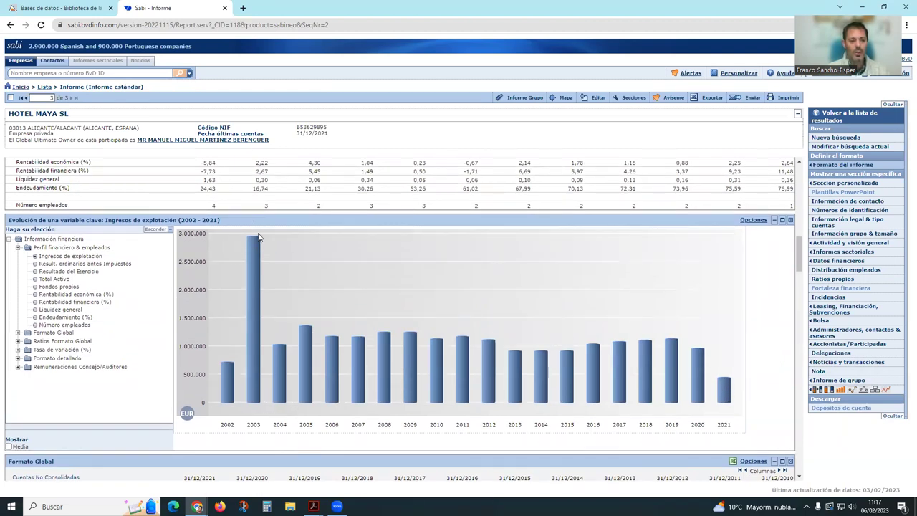
scroll(254, 237, up, 3)
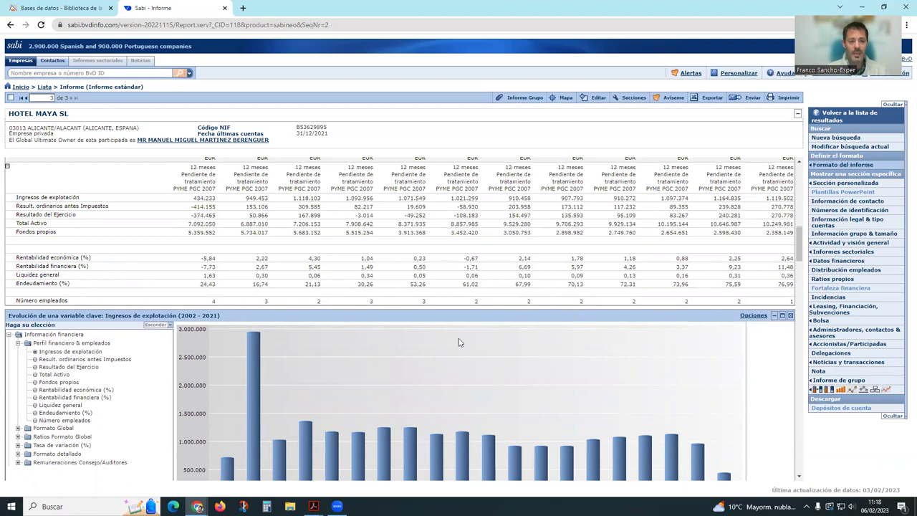
scroll(459, 343, up, 2)
scroll(460, 343, down, 3)
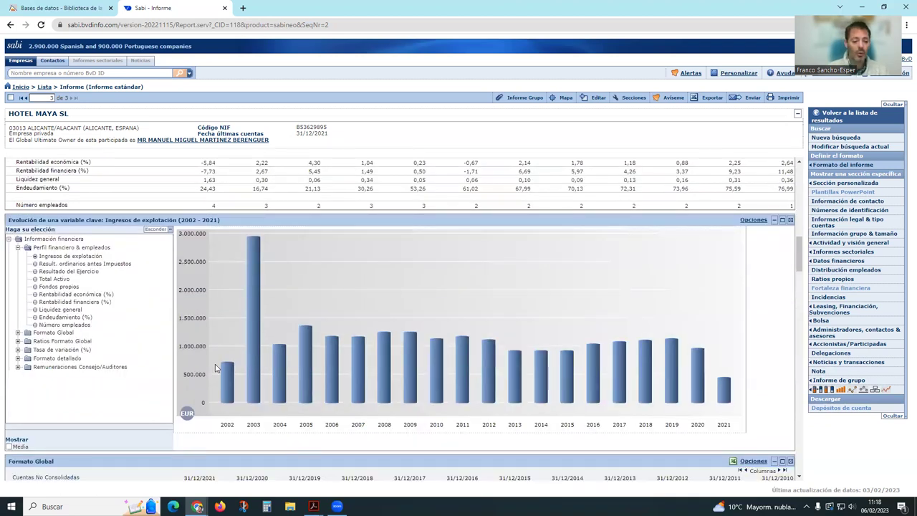
scroll(367, 356, down, 3)
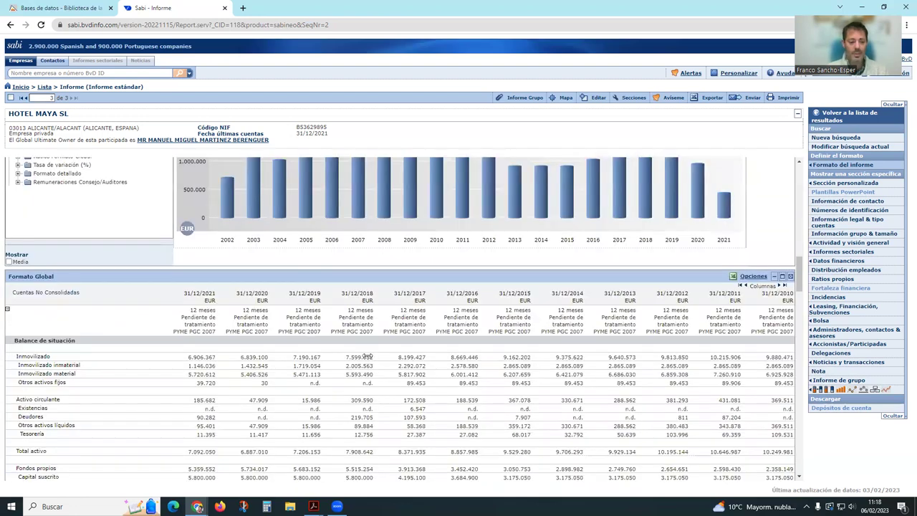
scroll(367, 356, down, 4)
scroll(368, 365, up, 15)
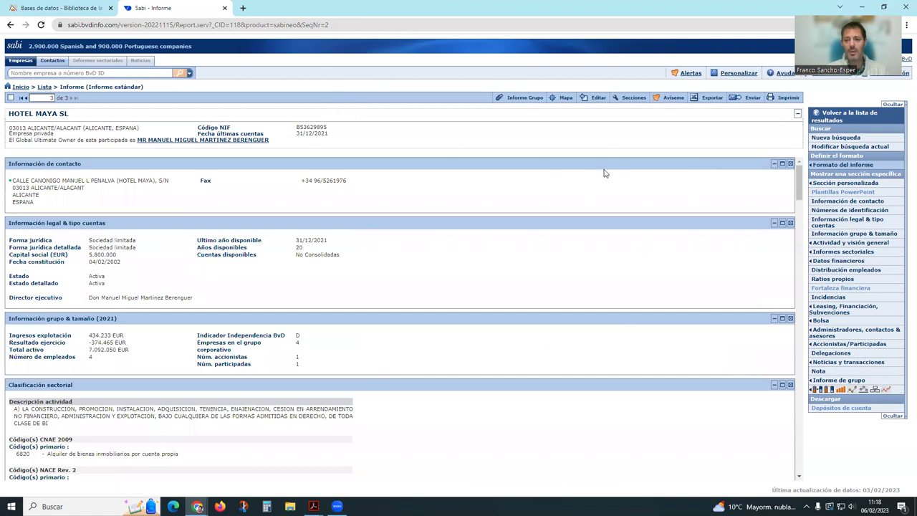
Export the current company's report in Excel (*.xls) format with the file name "hotel maya"
click(709, 101)
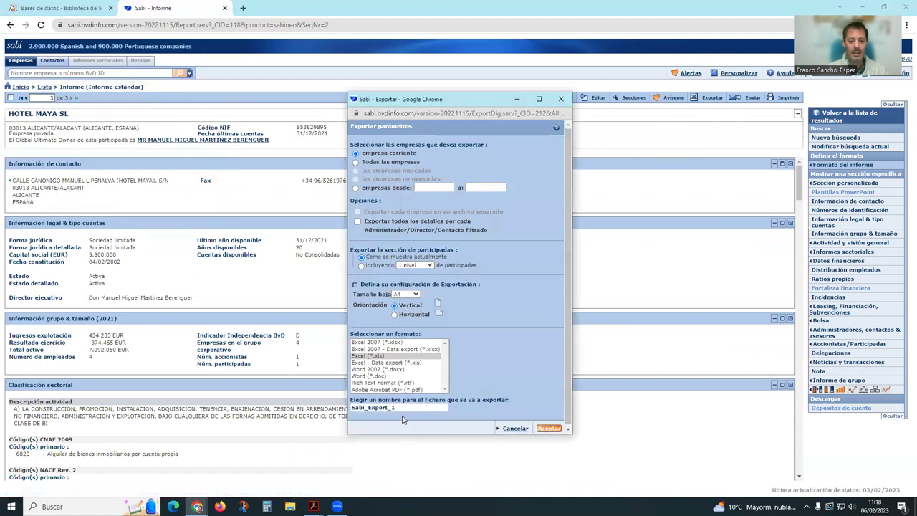
drag(404, 407, 335, 414)
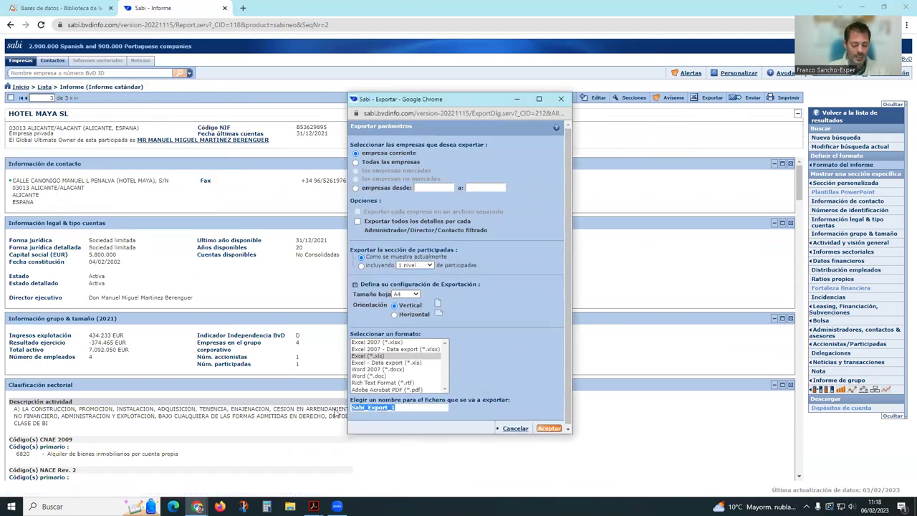
text(hote)
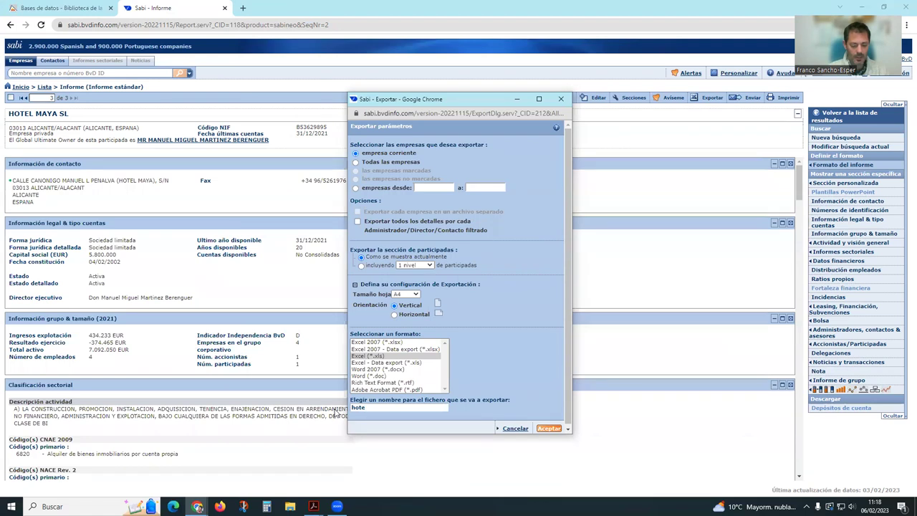
text(l maya)
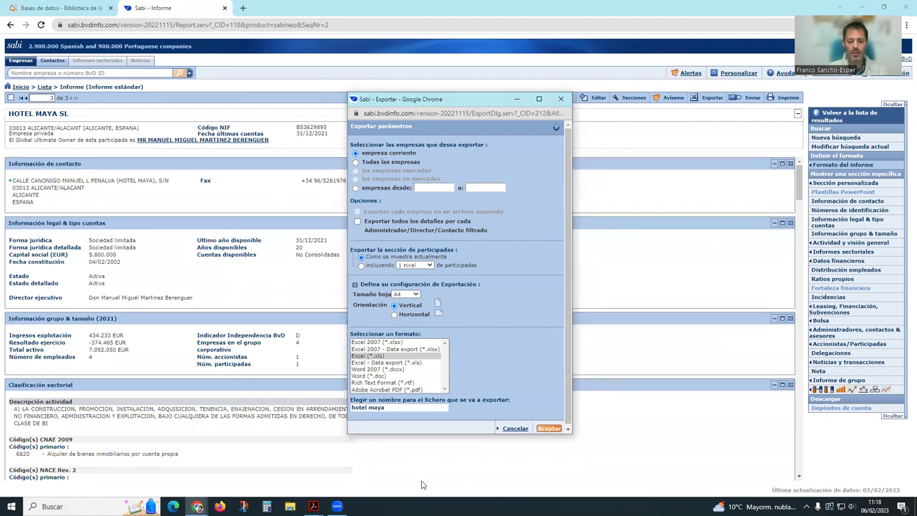
click(549, 428)
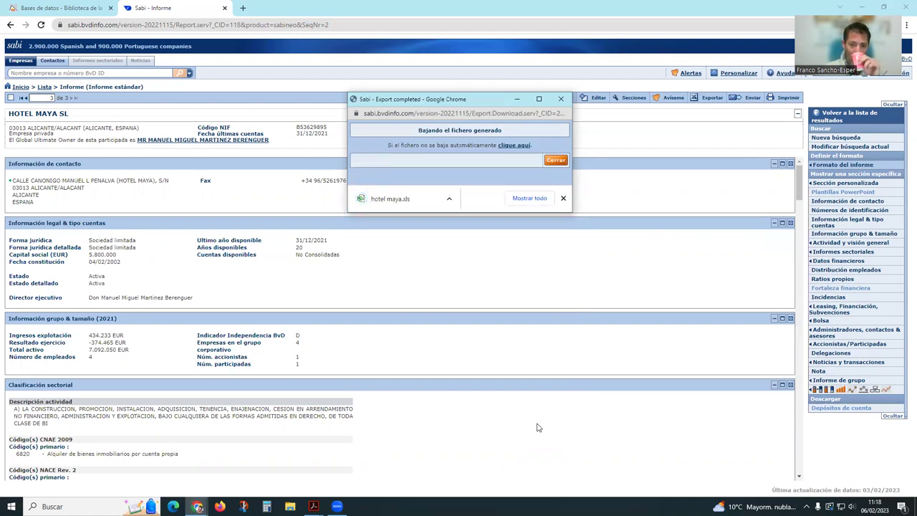
Open the exported hotel maya.xls in Excel, review its sector codes and financial profile, and close it
click(406, 200)
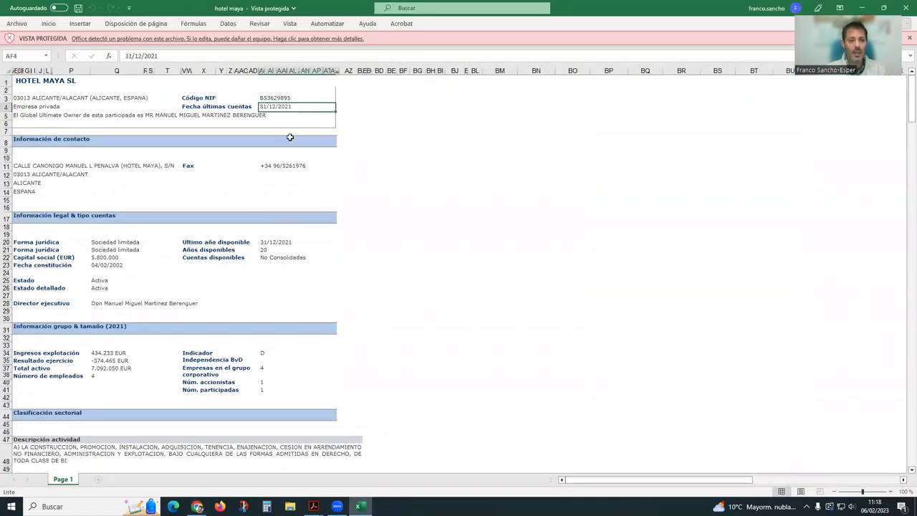
scroll(279, 218, down, 18)
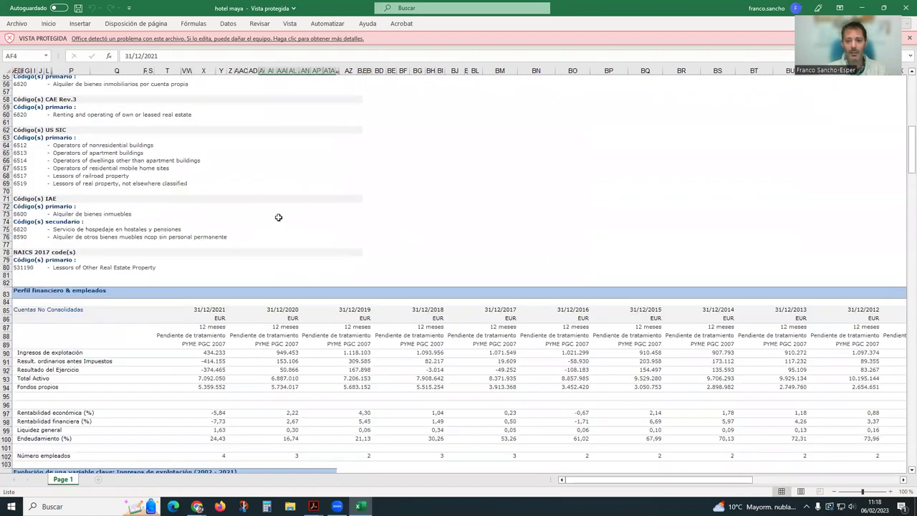
scroll(279, 217, down, 4)
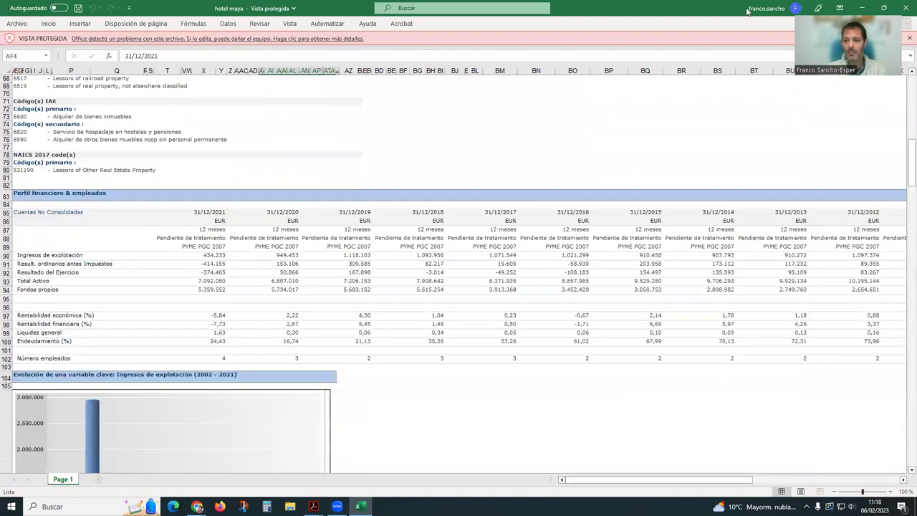
click(904, 11)
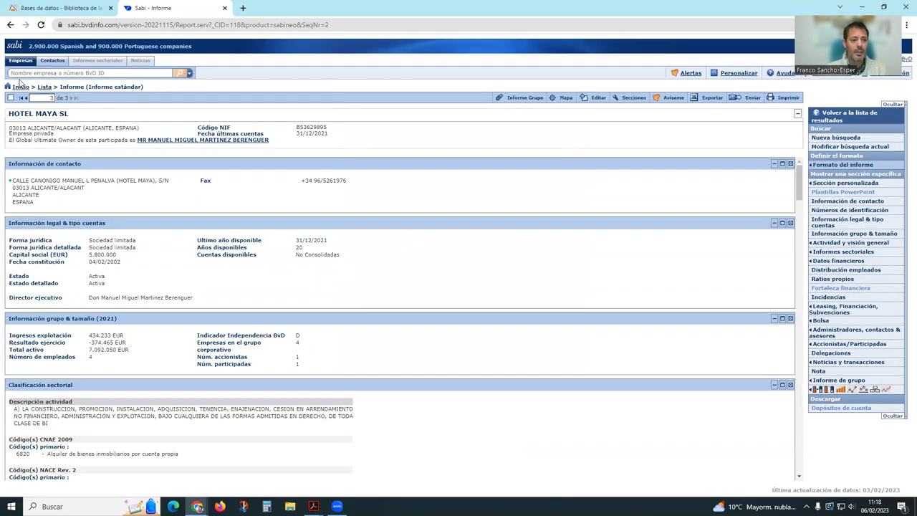
Return to the search home page and open the Ciudad criterion within Localización
click(20, 86)
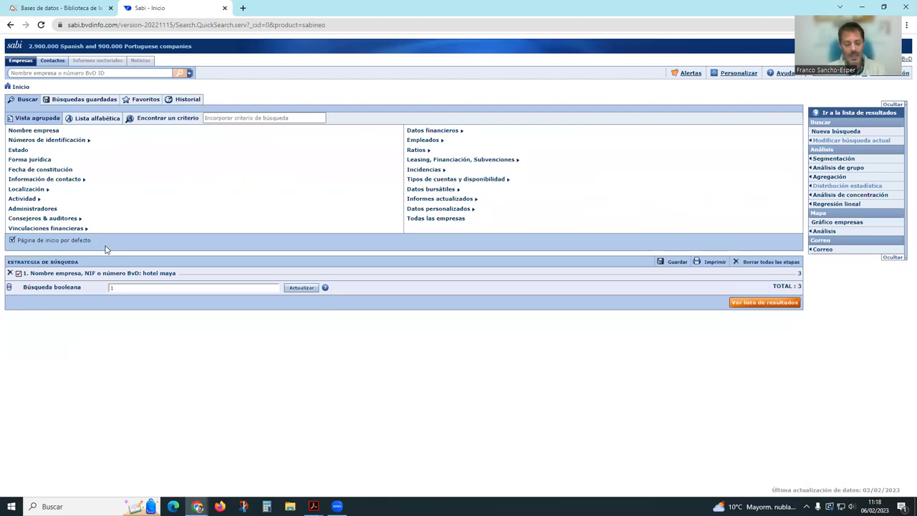
click(108, 287)
text(1)
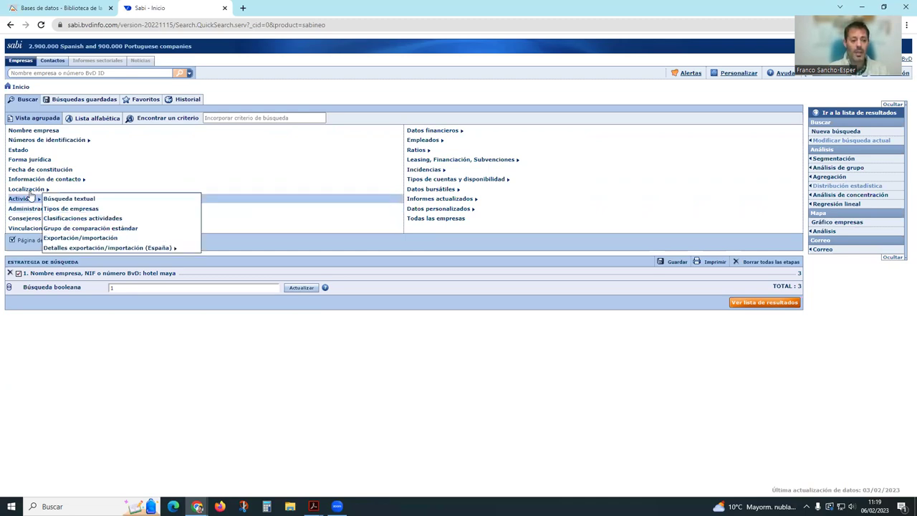
mouse_move(27, 192)
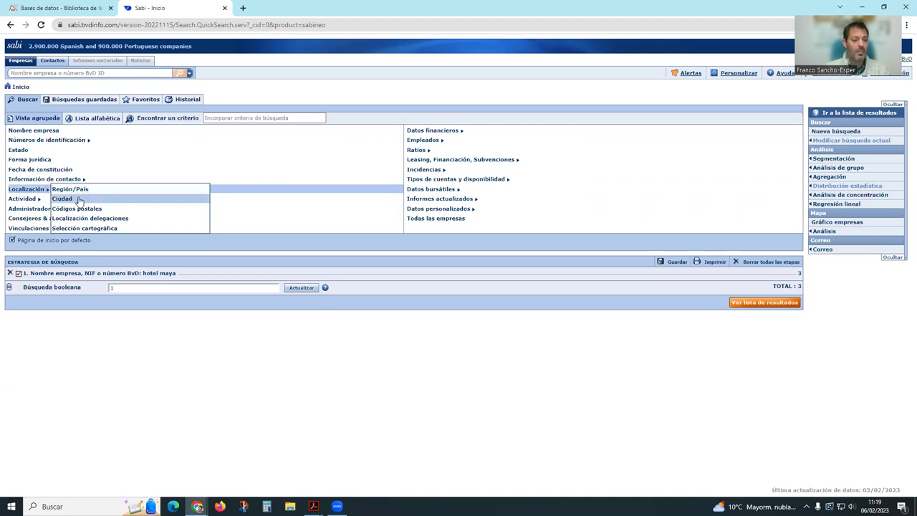
click(69, 201)
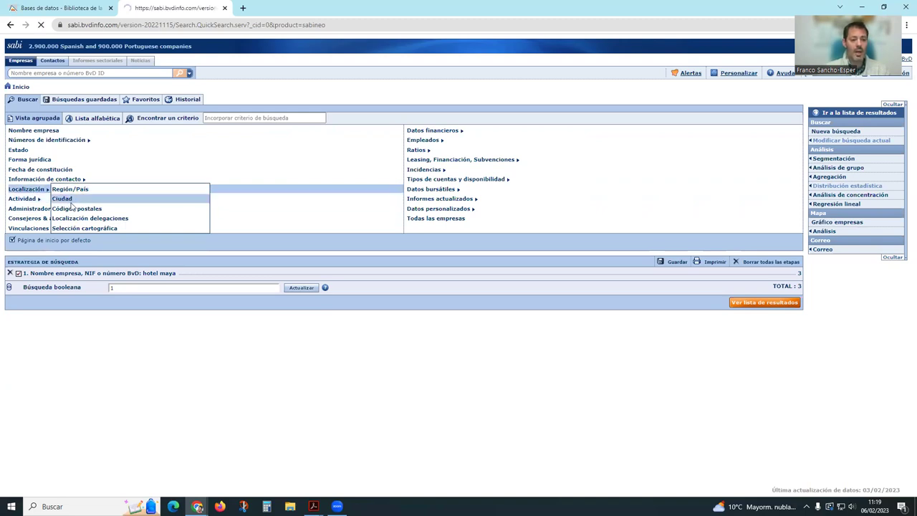
Search cities for "alicante", add ALACANT/ALICANTE as a search criterion, and delete the hotel maya name criterion
click(82, 124)
text(alicante)
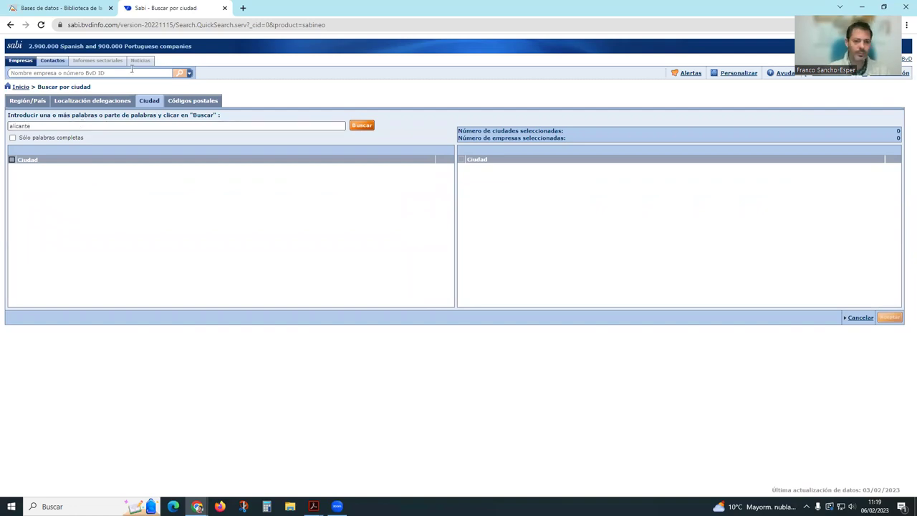
click(361, 126)
click(11, 169)
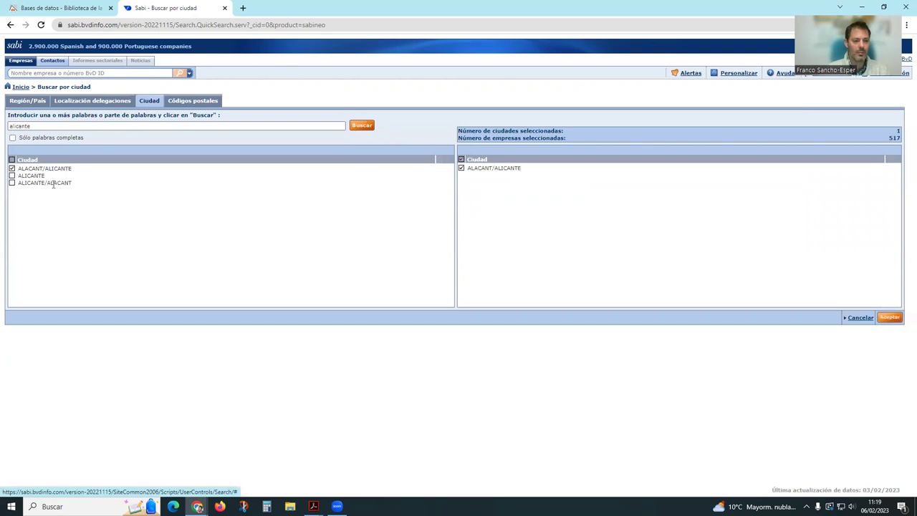
click(889, 317)
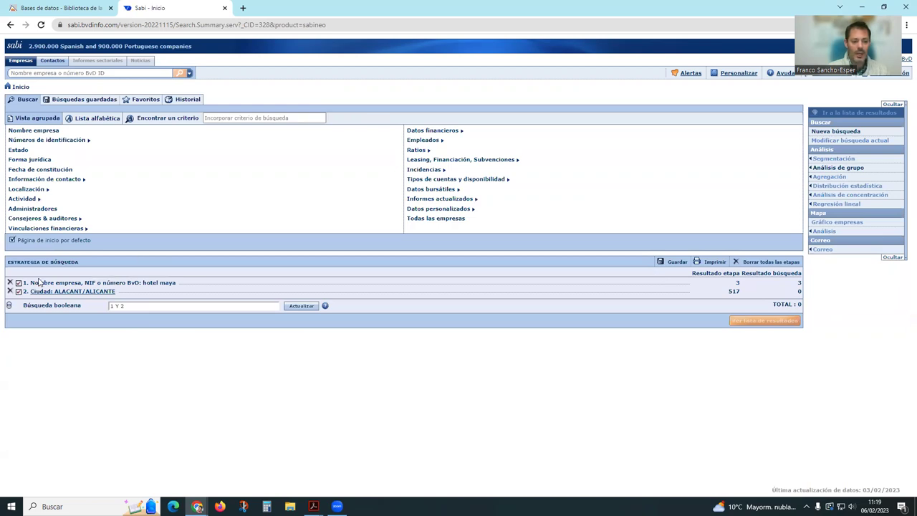
click(9, 282)
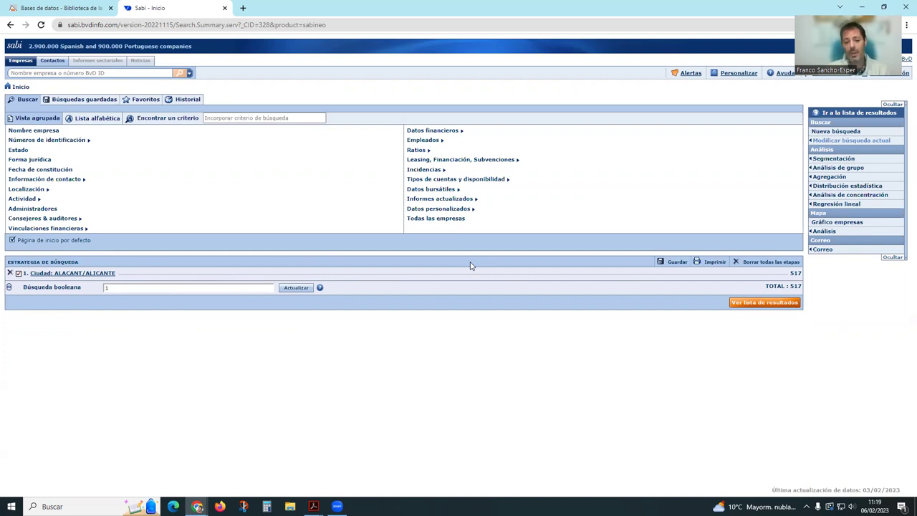
Open the Clasificaciones actividades criterion and look through the CNAE 2009 primary sector codes for the accommodation sector
mouse_move(93, 195)
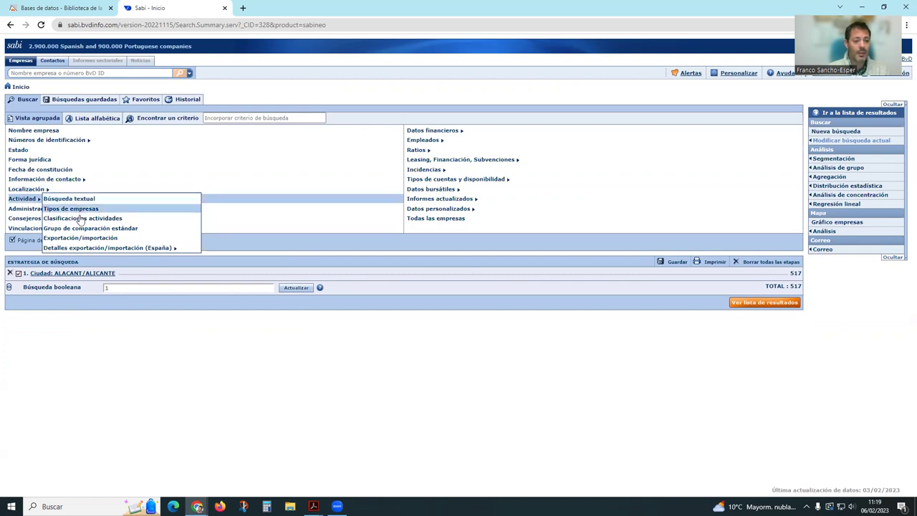
click(129, 218)
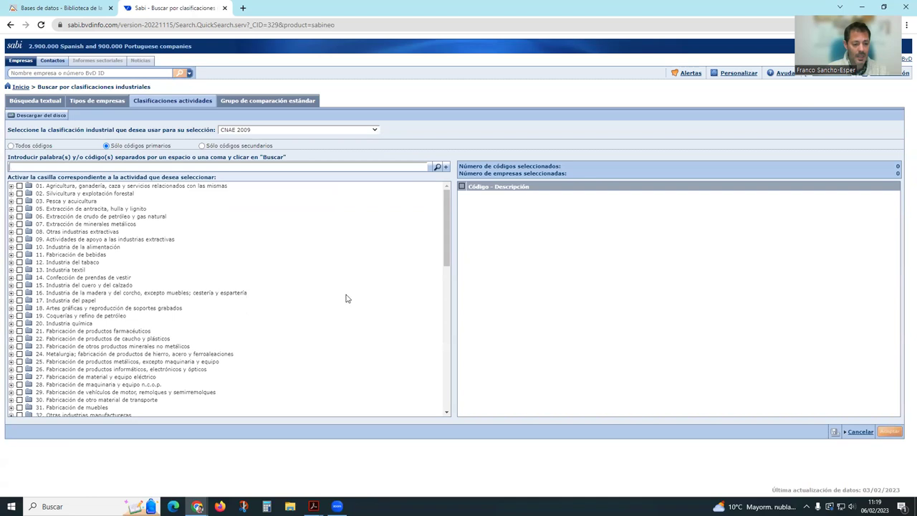
scroll(239, 287, down, 3)
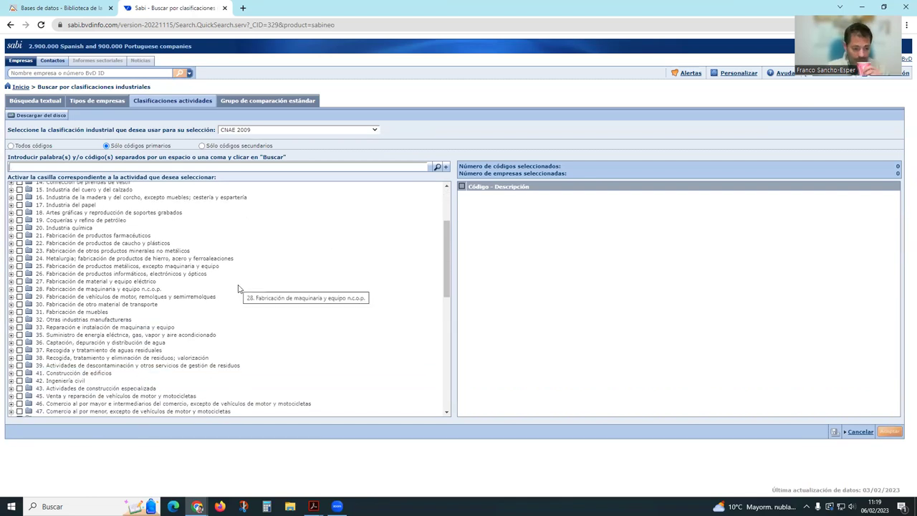
scroll(180, 279, up, 3)
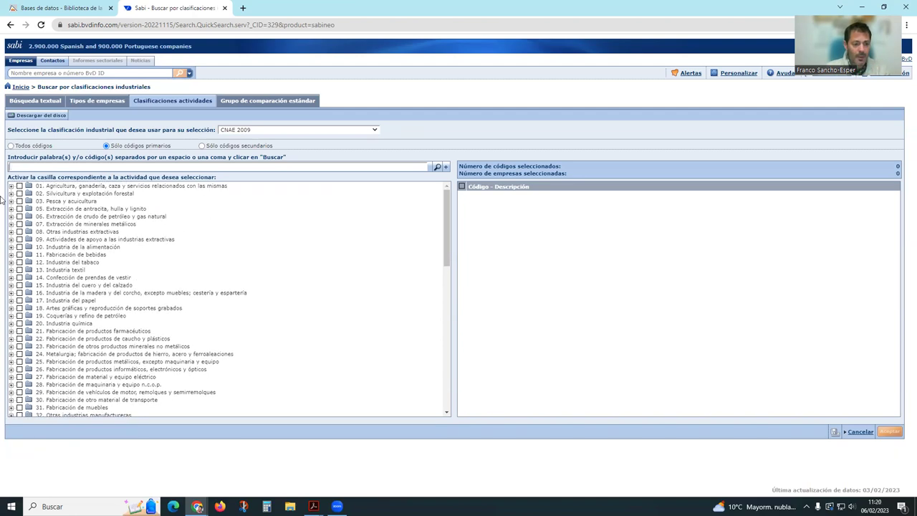
scroll(161, 272, down, 5)
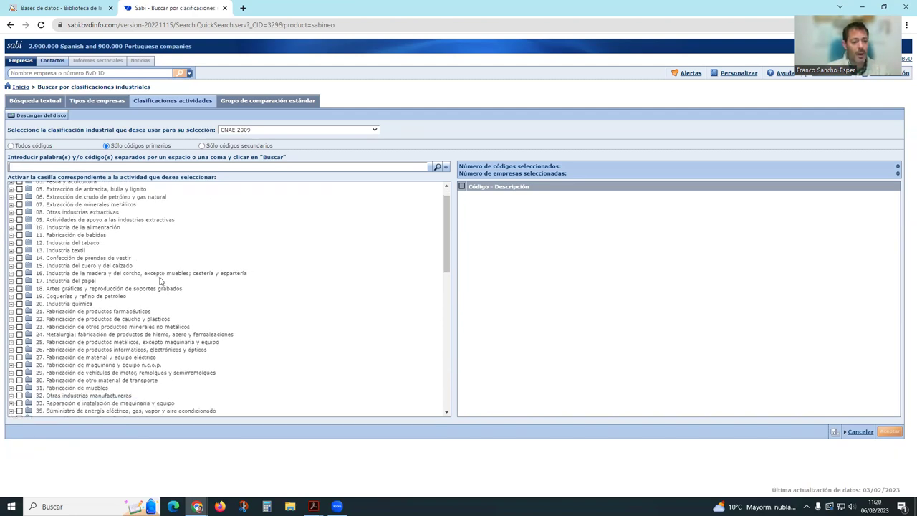
scroll(150, 334, down, 1)
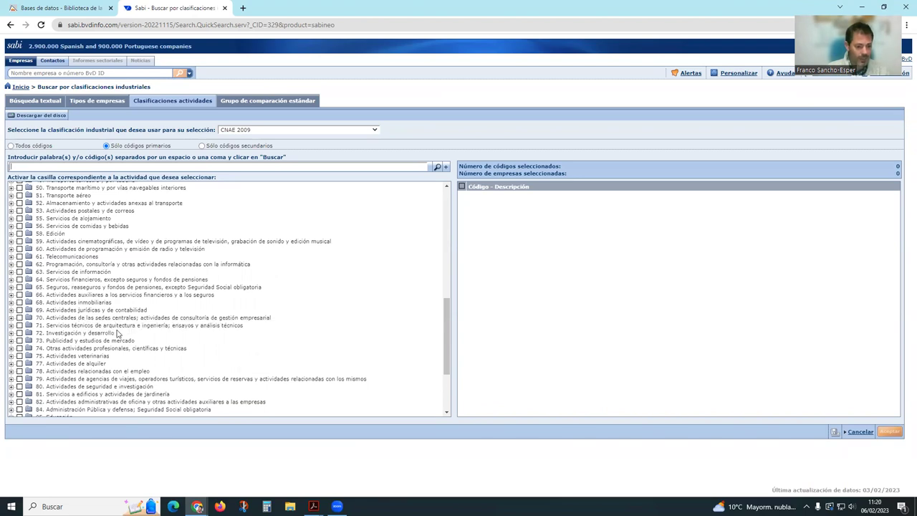
scroll(118, 333, down, 1)
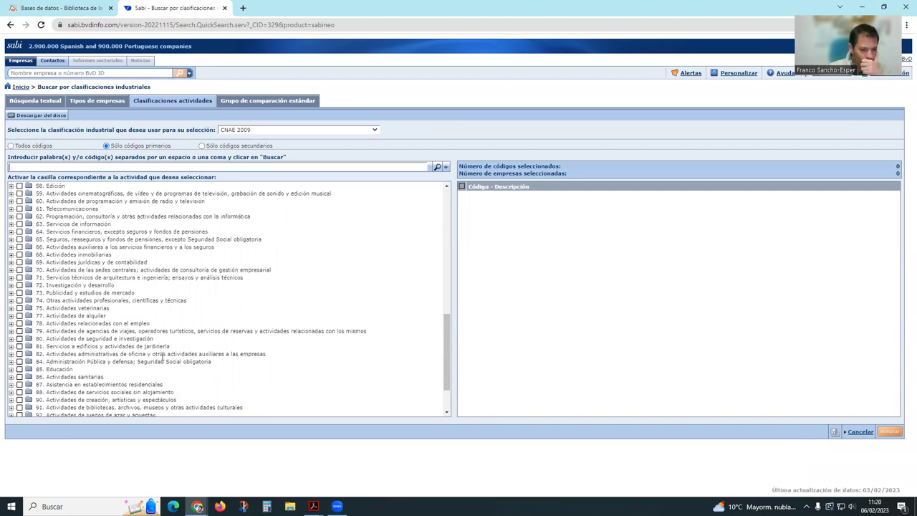
scroll(162, 358, down, 1)
scroll(162, 360, down, 1)
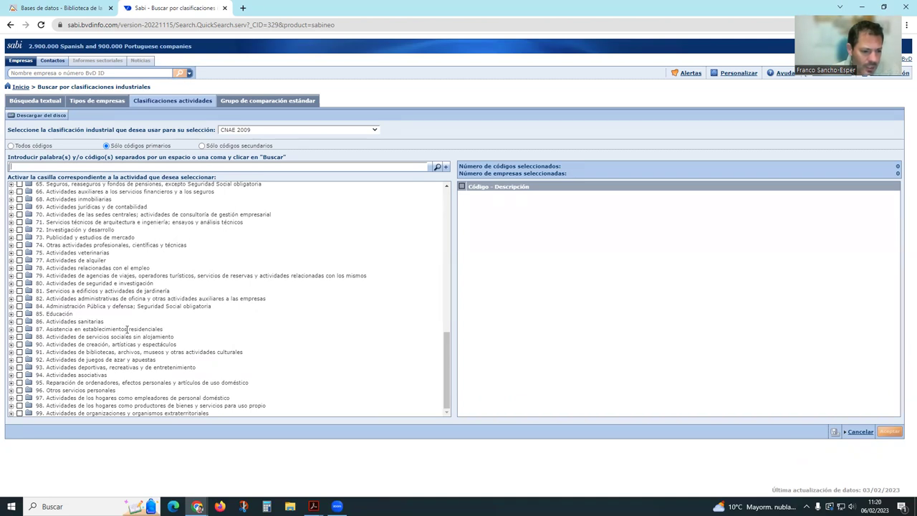
drag(51, 330, 134, 334)
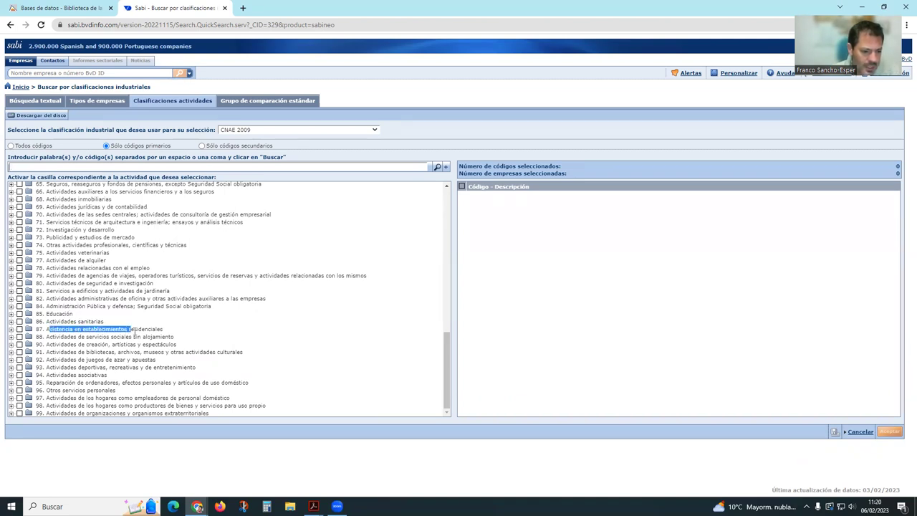
click(134, 335)
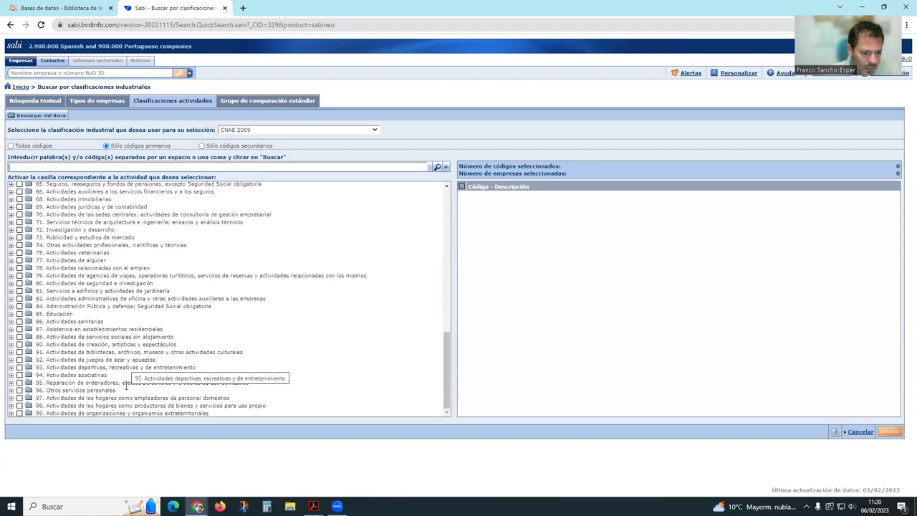
scroll(120, 379, up, 1)
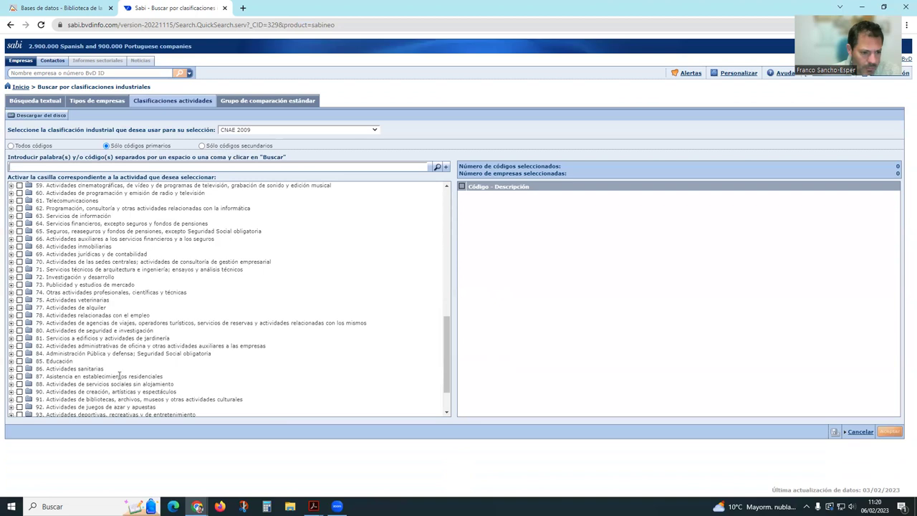
scroll(119, 378, up, 1)
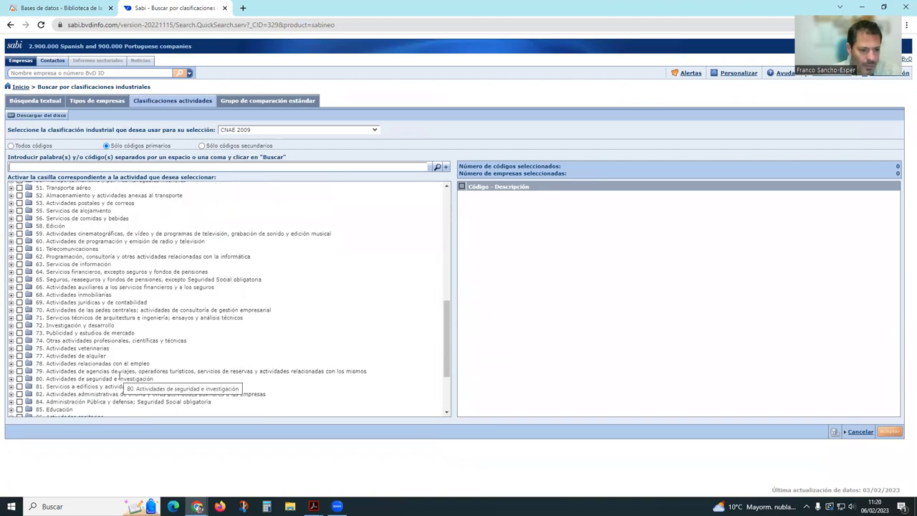
scroll(120, 375, up, 1)
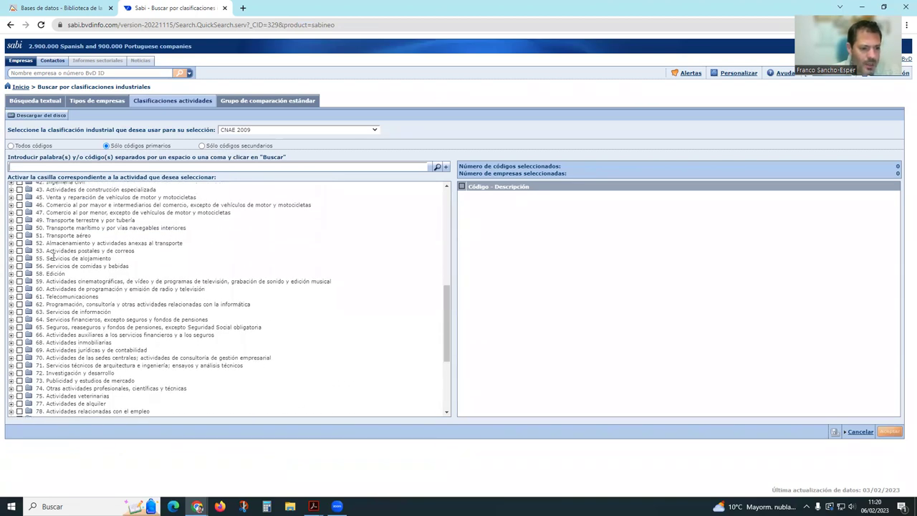
Locate 55. Servicios de alojamiento in the CNAE 2009 list and expand its subcategories
drag(48, 257, 125, 260)
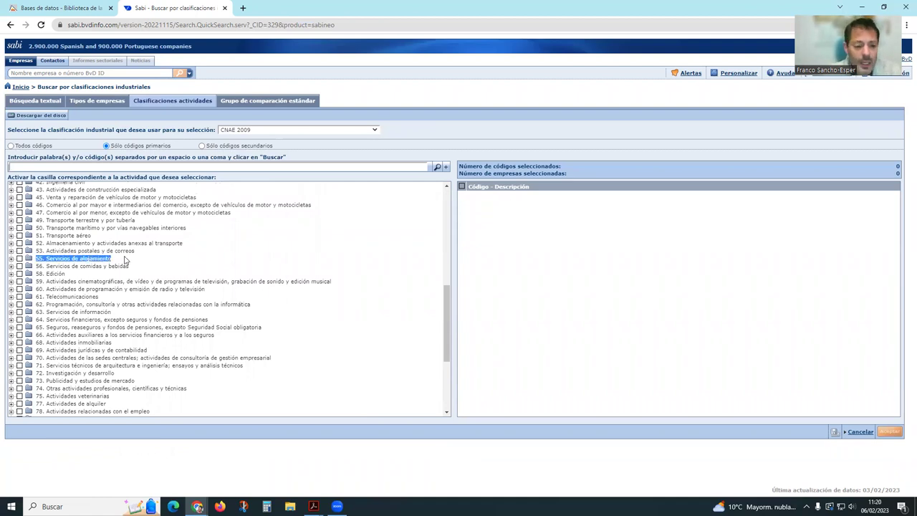
click(81, 260)
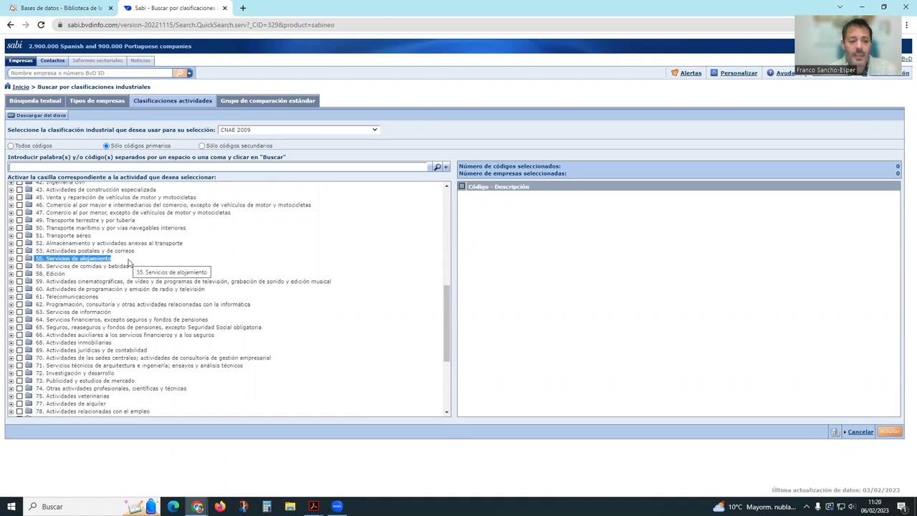
click(117, 268)
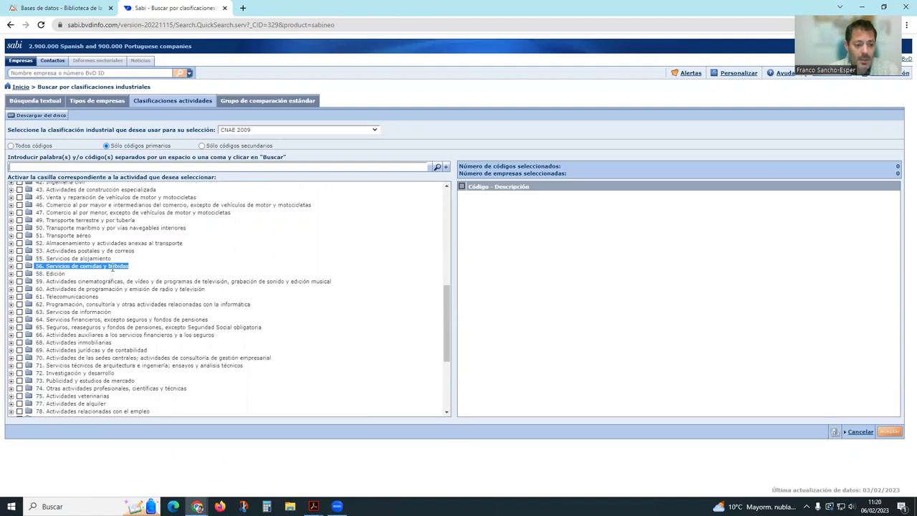
drag(37, 259, 111, 259)
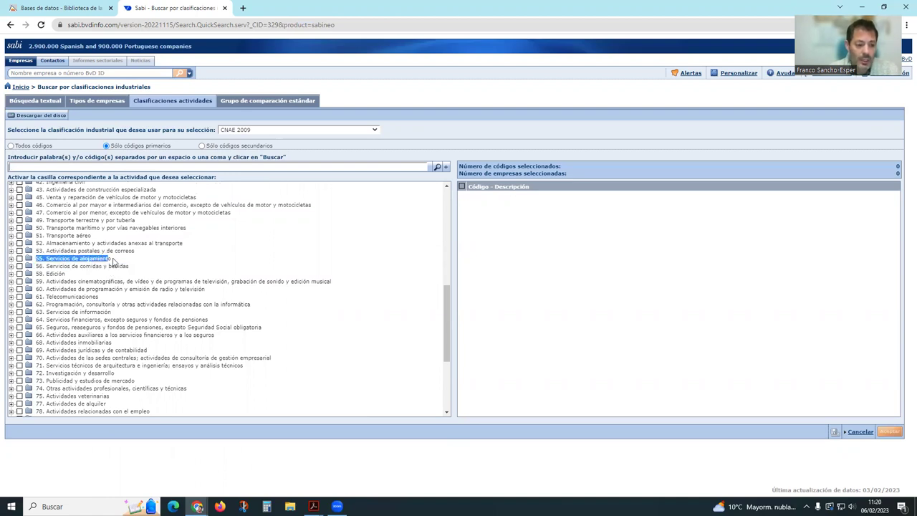
click(28, 262)
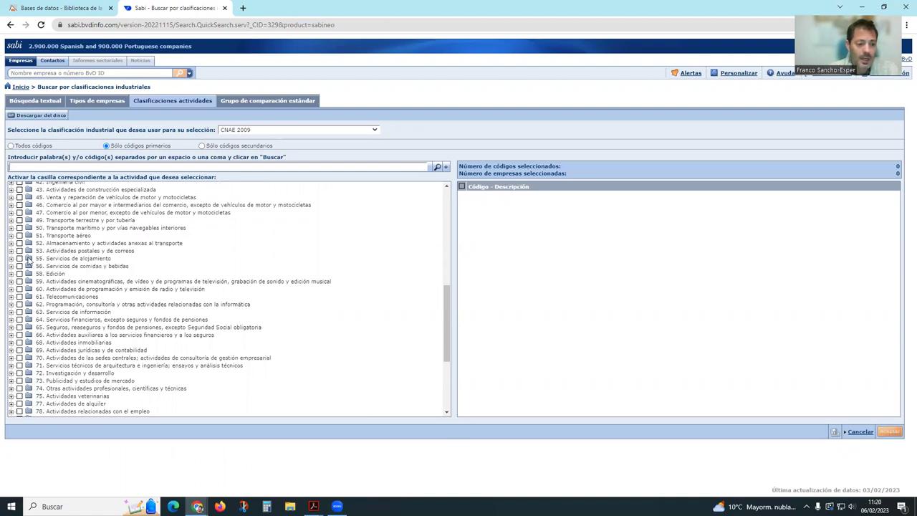
click(28, 260)
scroll(151, 265, down, 1)
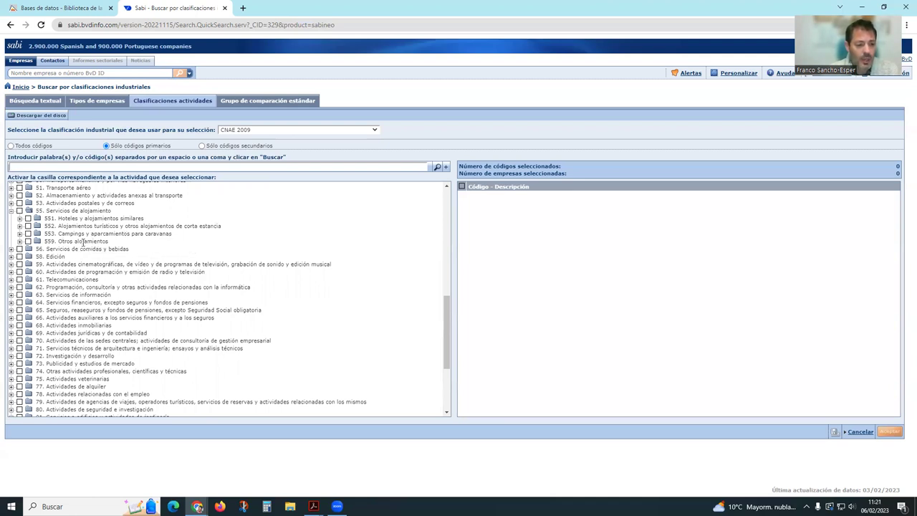
Add CNAE 2009 primary code 551. Hoteles y alojamientos similares as a search criterion
drag(44, 233, 181, 239)
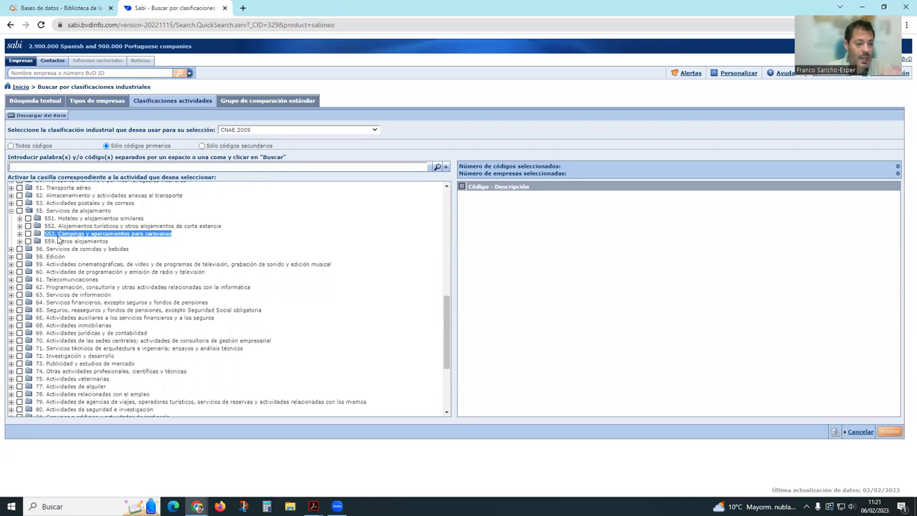
triple_click(92, 218)
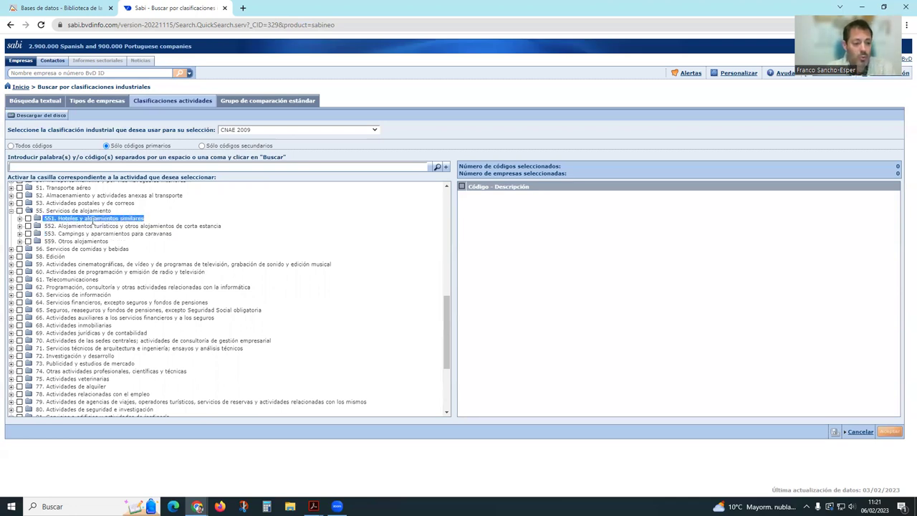
click(27, 219)
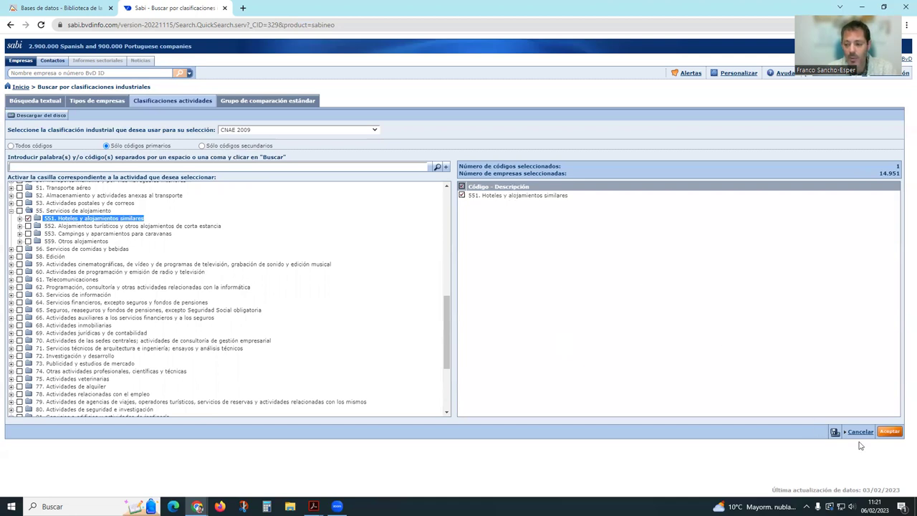
click(890, 433)
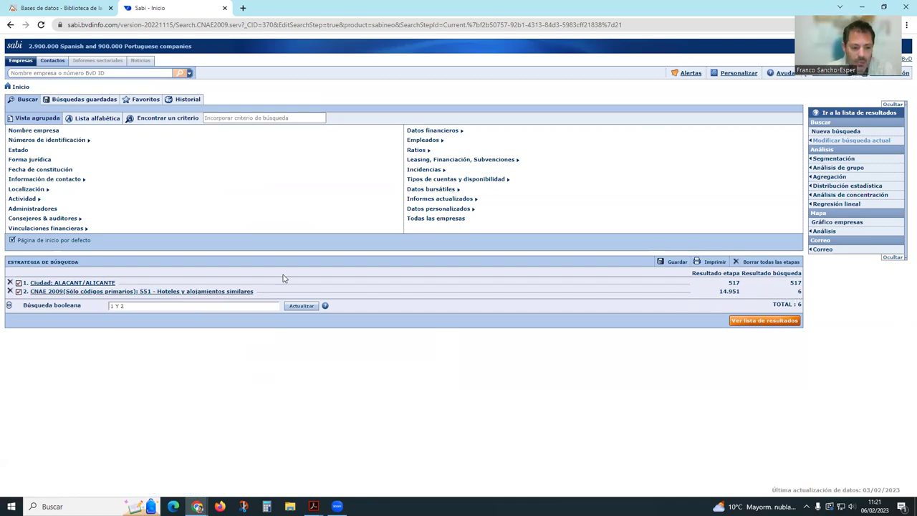
Delete the CNAE 2009 code 551 criterion from the search strategy and open the Clasificaciones actividades criterion again
click(10, 291)
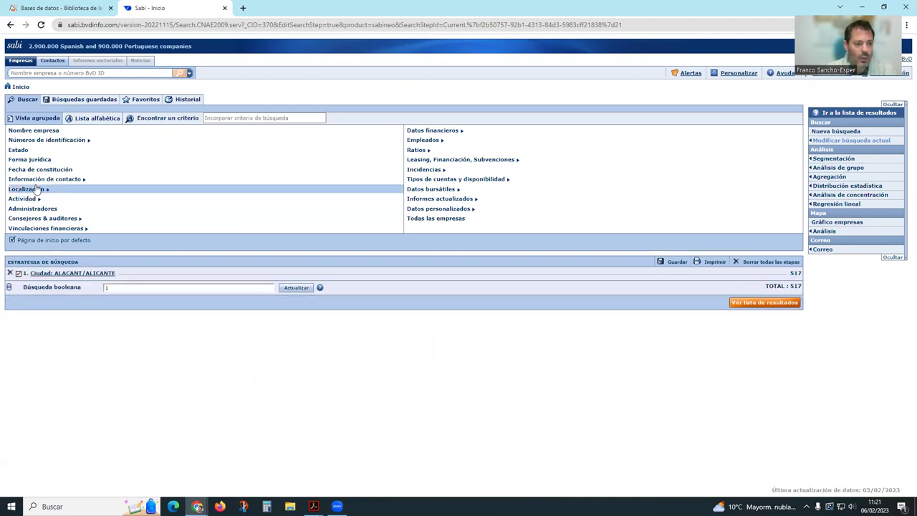
mouse_move(34, 200)
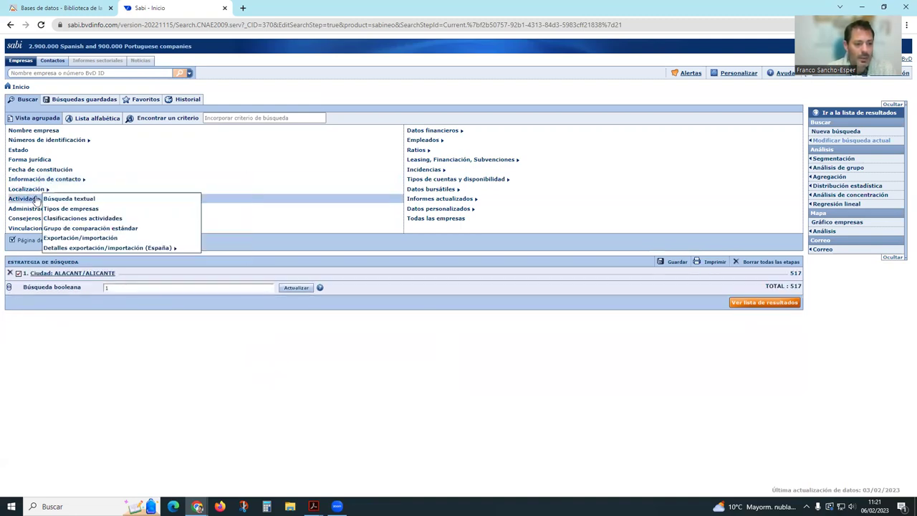
click(87, 218)
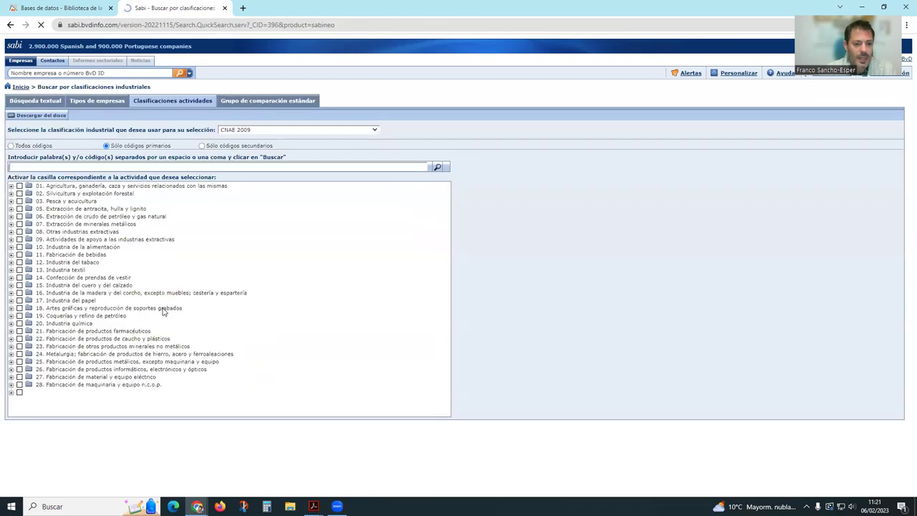
Under 55. Servicios de alojamiento, select codes 551. Hoteles y alojamientos similares and 559. Otros alojamientos
scroll(98, 323, down, 3)
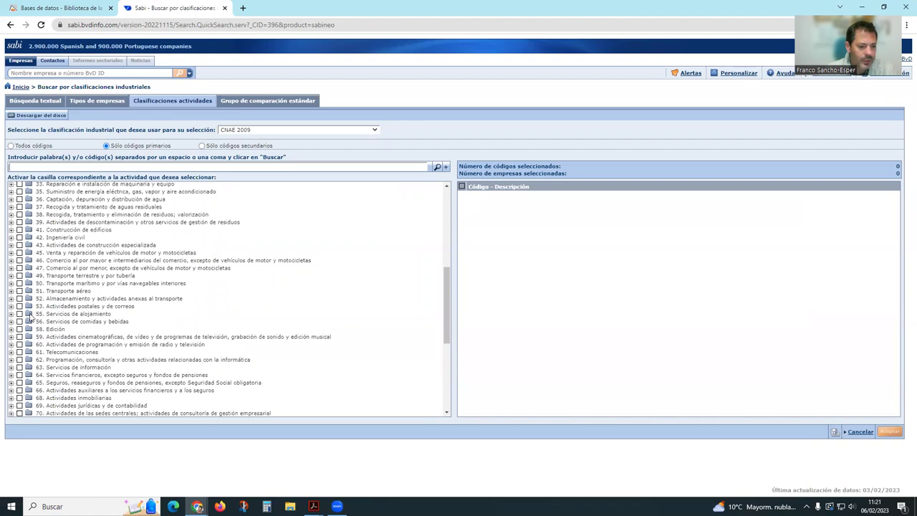
click(29, 315)
click(28, 322)
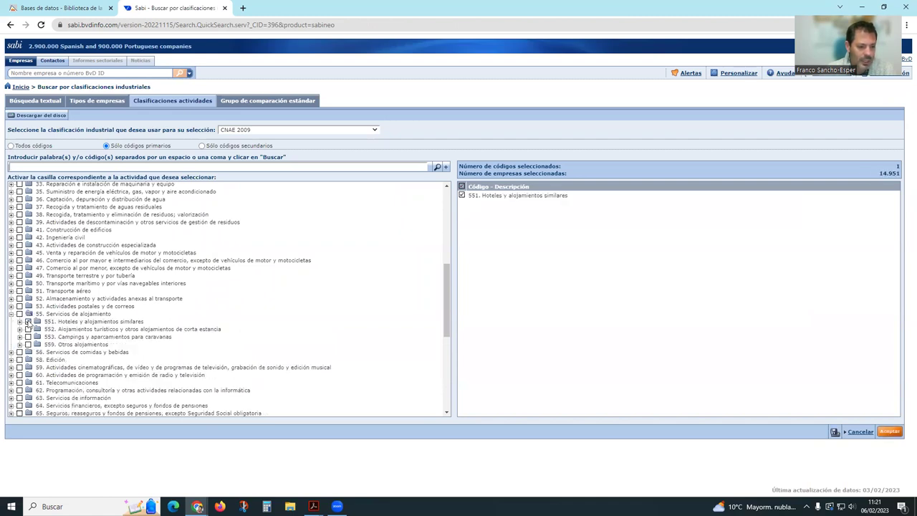
click(28, 345)
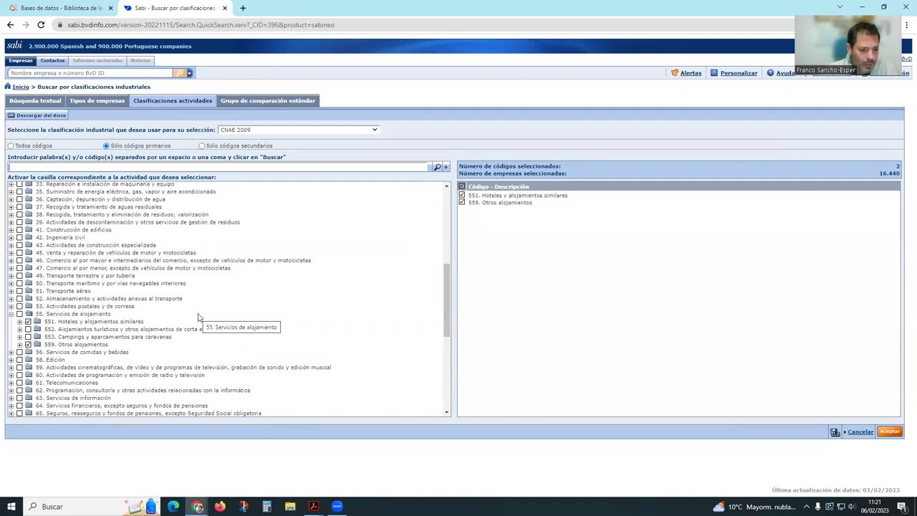
Select 682. Alquiler de bienes inmobiliarios por cuenta propia under 68. Actividades inmobiliarias and add the chosen CNAE 2009 codes as a search criterion
scroll(215, 336, up, 1)
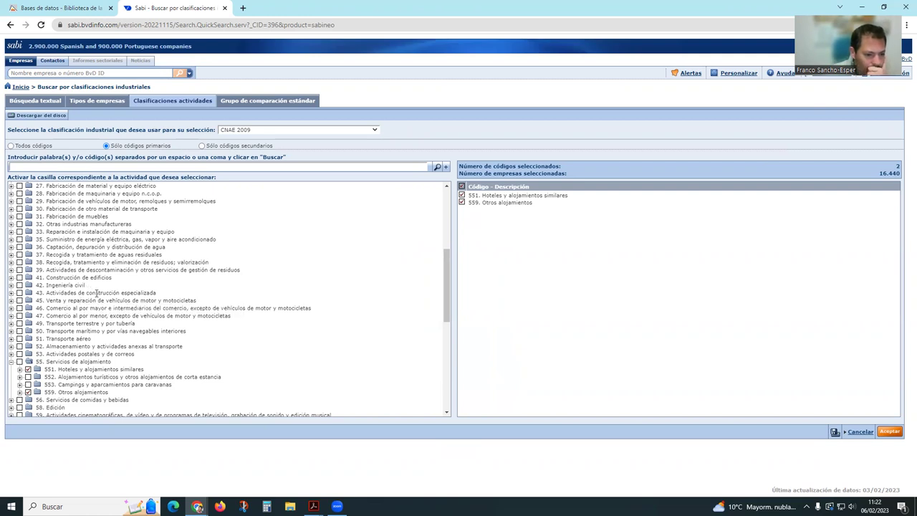
scroll(96, 294, down, 1)
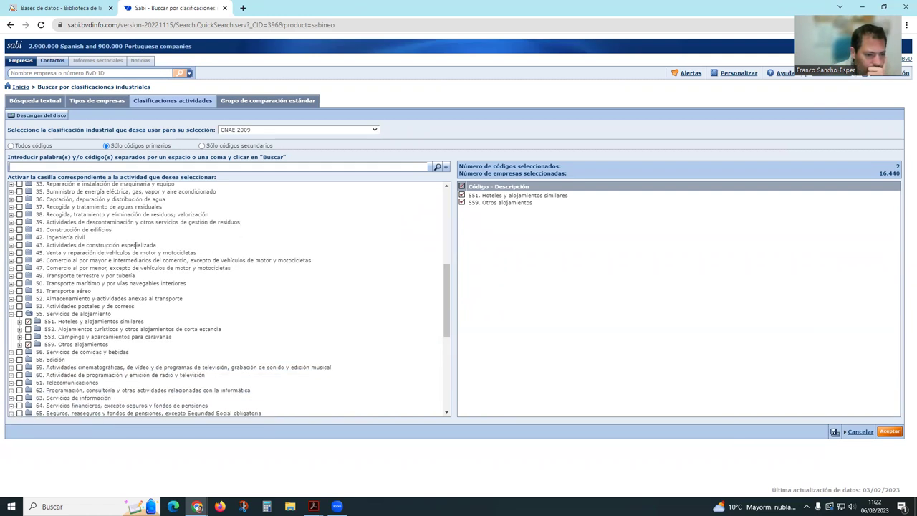
scroll(119, 277, down, 1)
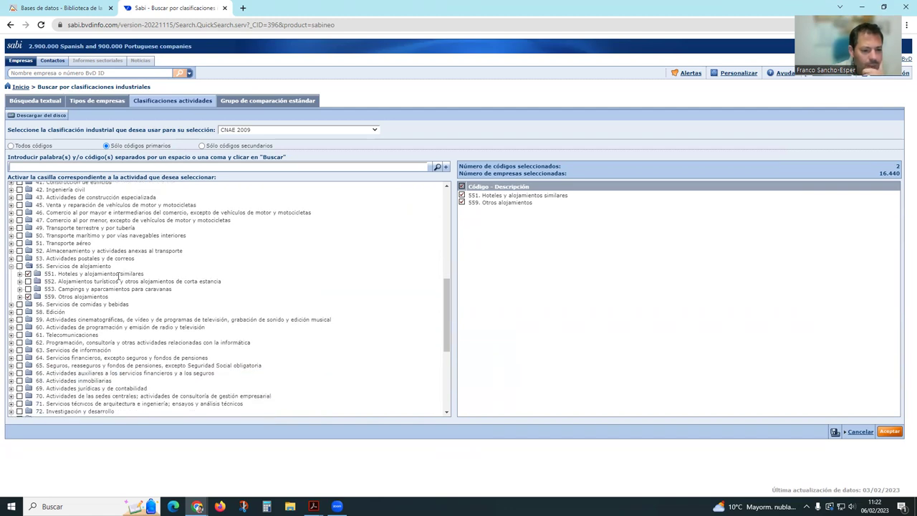
scroll(118, 279, down, 1)
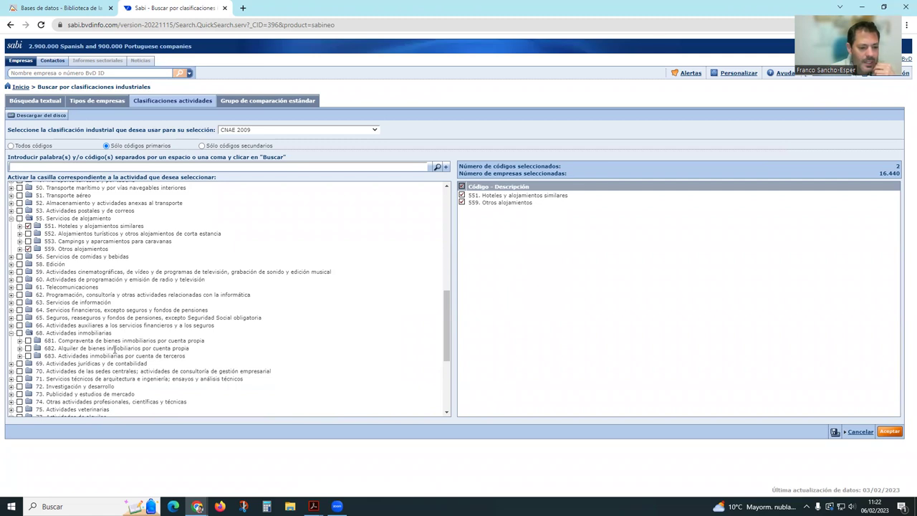
click(38, 350)
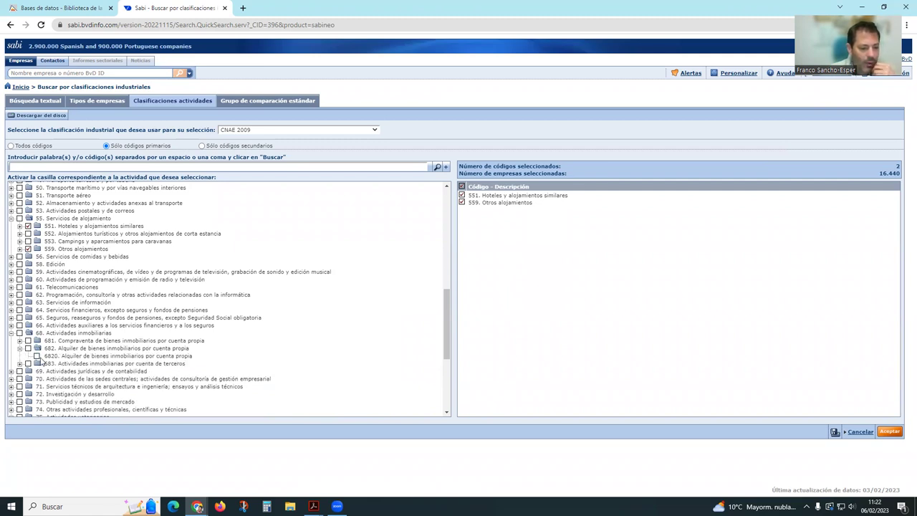
click(28, 349)
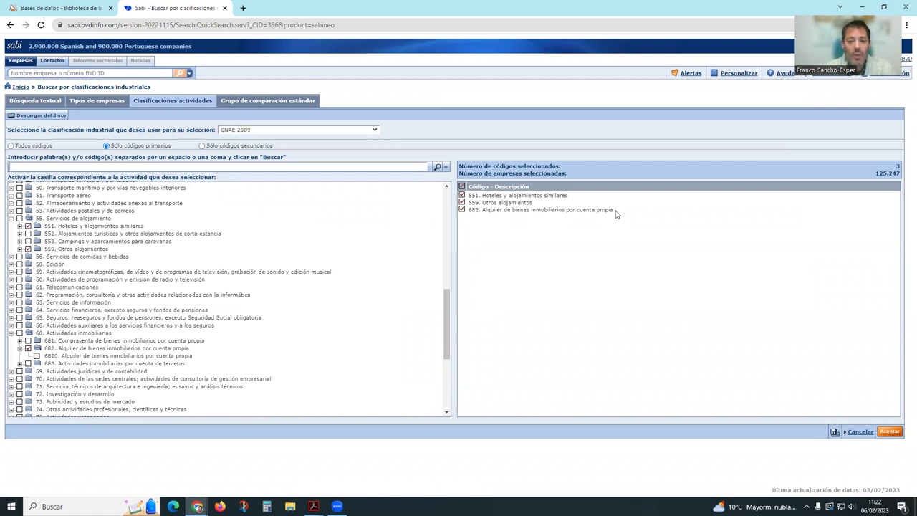
click(892, 433)
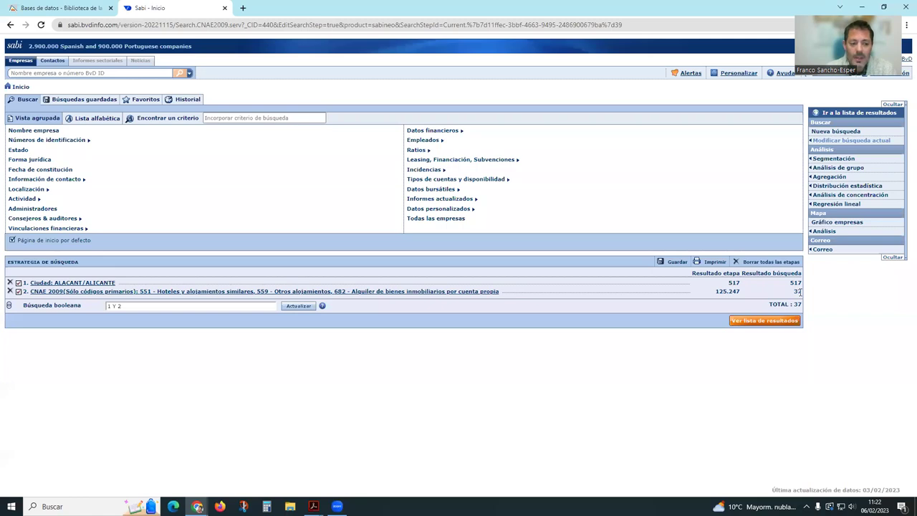
Open the list of results and select the first seven companies, from HESTIA HOTELES SL to CAMSERVI OBRAS Y SERVICIOS SL
click(783, 322)
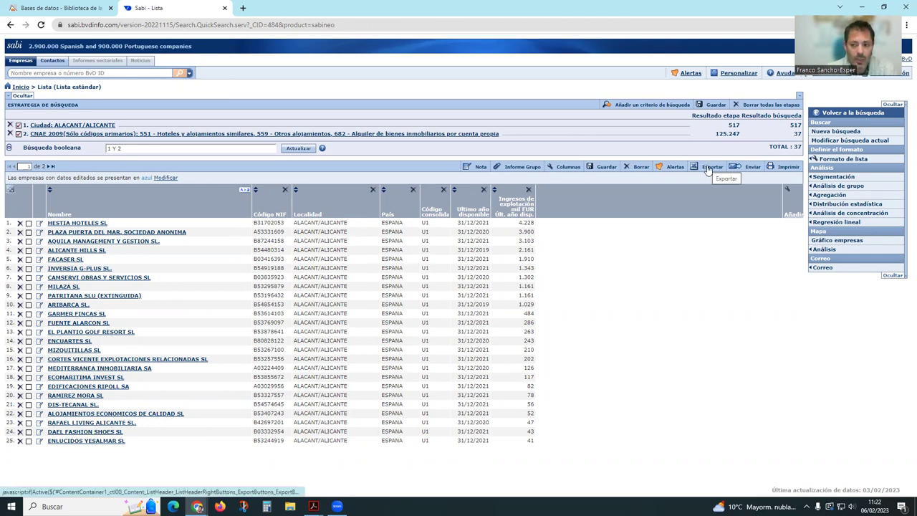
click(28, 224)
click(28, 233)
click(29, 242)
click(29, 253)
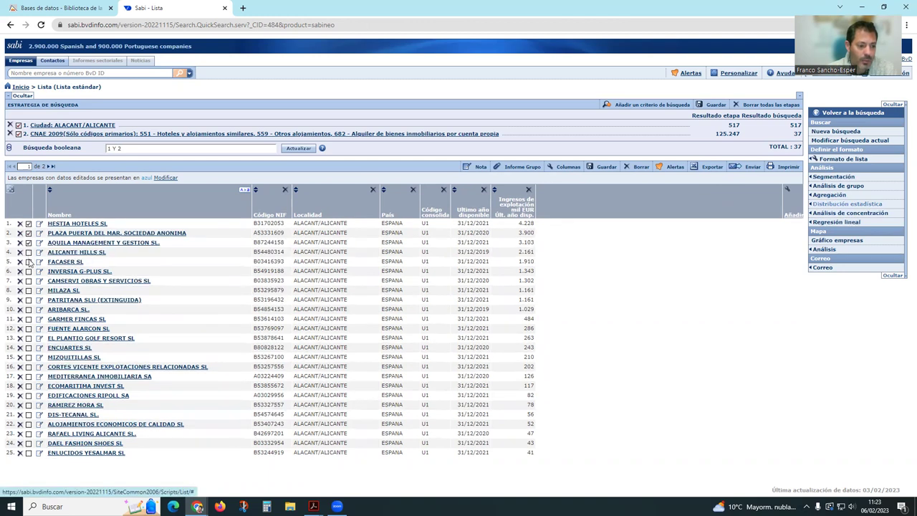
click(28, 262)
click(29, 270)
click(29, 281)
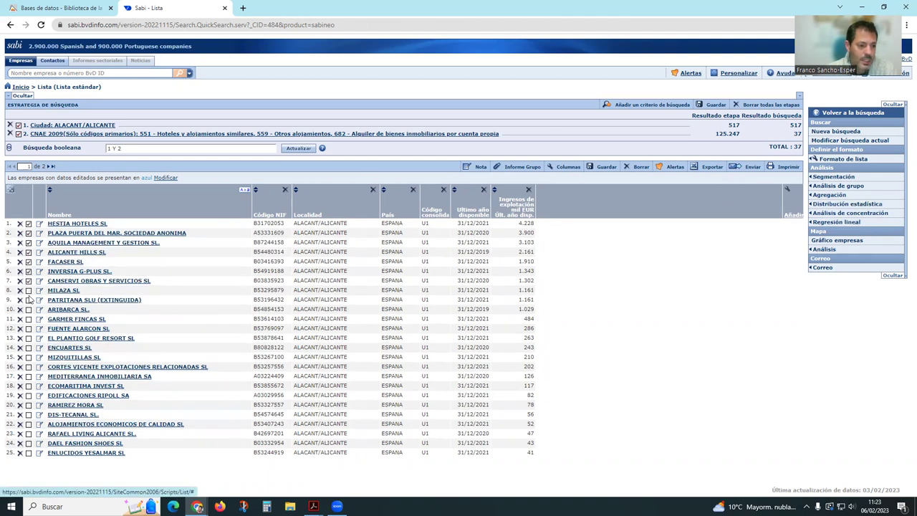
Open the company map and add AYAH ALICANTE SOCIEDAD LIMITADA and ALOJAMIENTOS ECONOMICOS DE CALIDAD SL to the selected companies
click(712, 167)
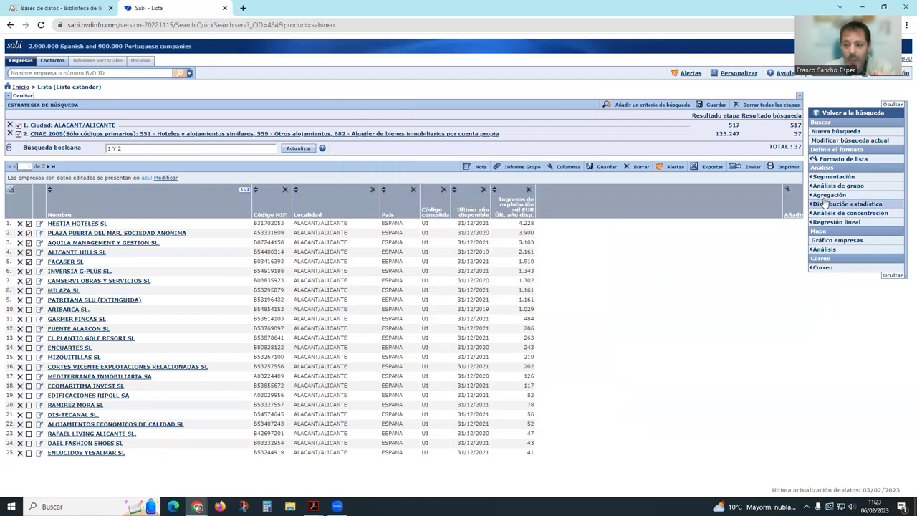
mouse_move(819, 188)
mouse_move(771, 188)
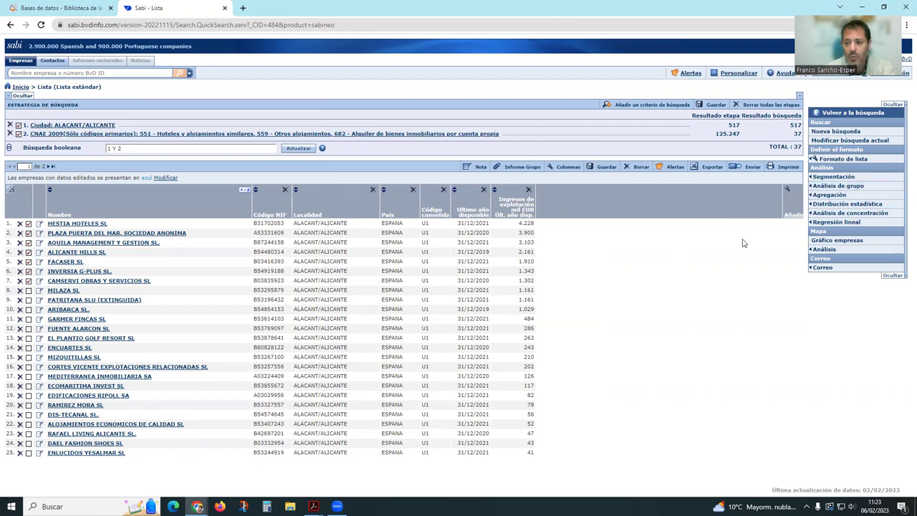
click(836, 247)
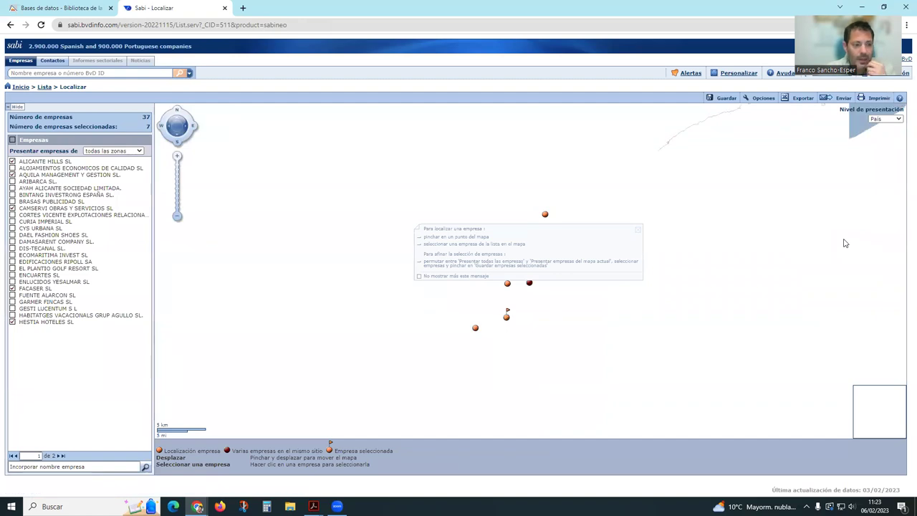
click(11, 190)
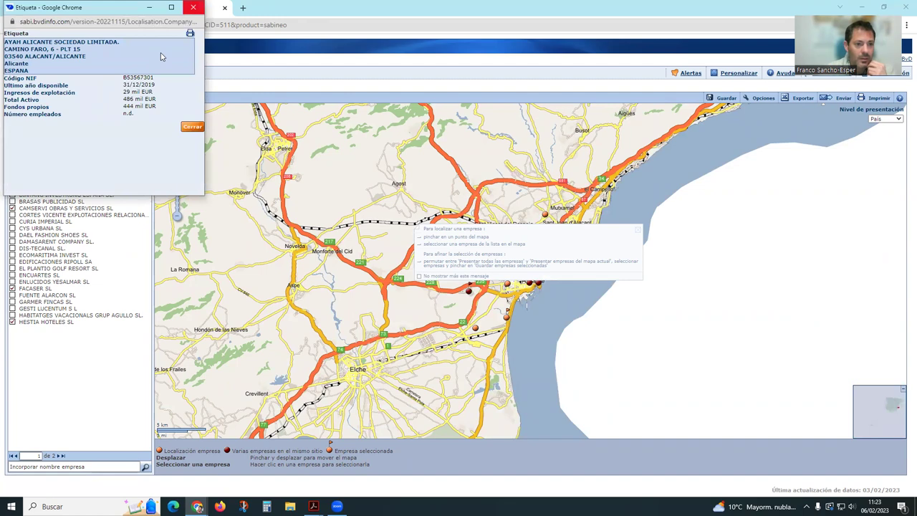
key(ctrl+w)
click(11, 169)
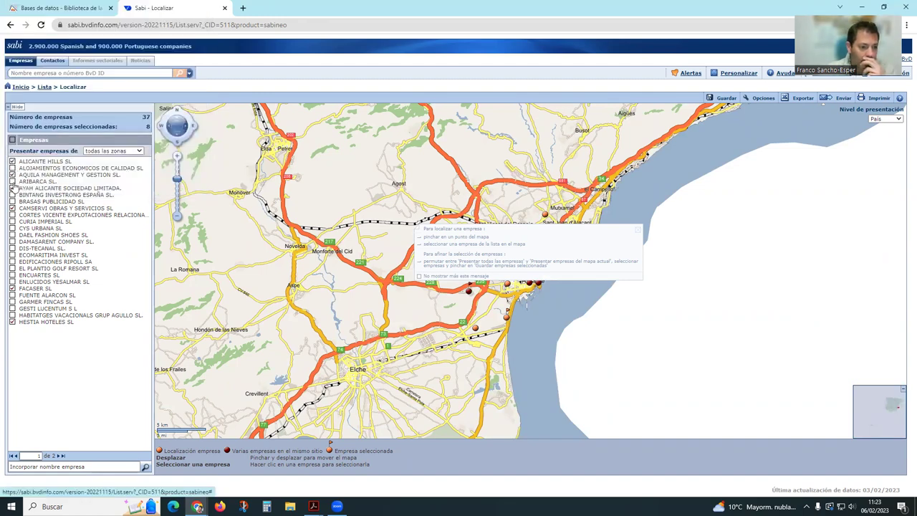
key(ctrl+w)
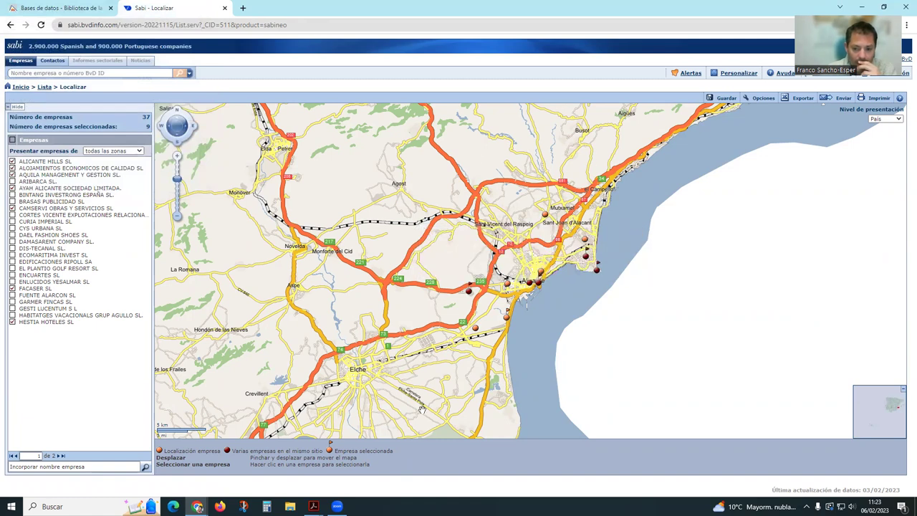
Return to the results list and select all remaining companies on its first page, from MILAZA SL to ENLUCIDOS YESALMAR SL
click(43, 89)
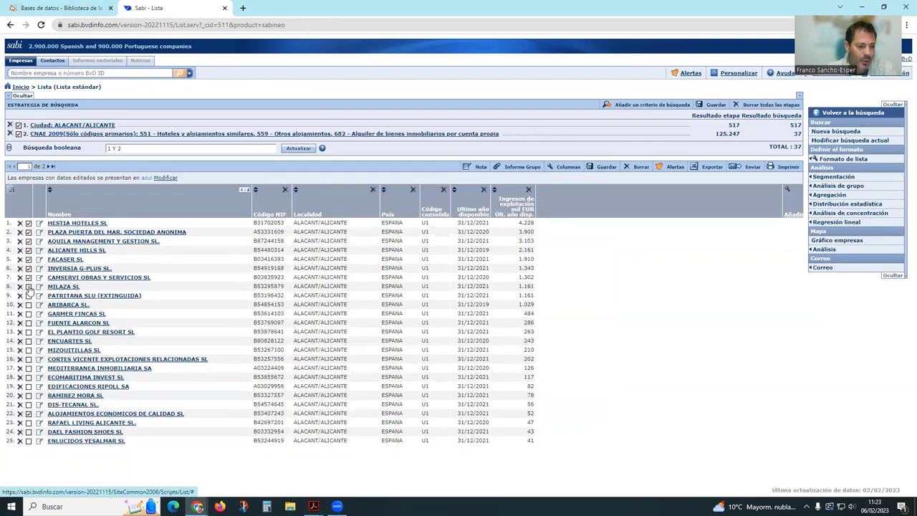
click(28, 287)
click(28, 295)
click(28, 304)
click(28, 314)
click(28, 322)
click(29, 332)
click(28, 341)
click(28, 350)
click(29, 359)
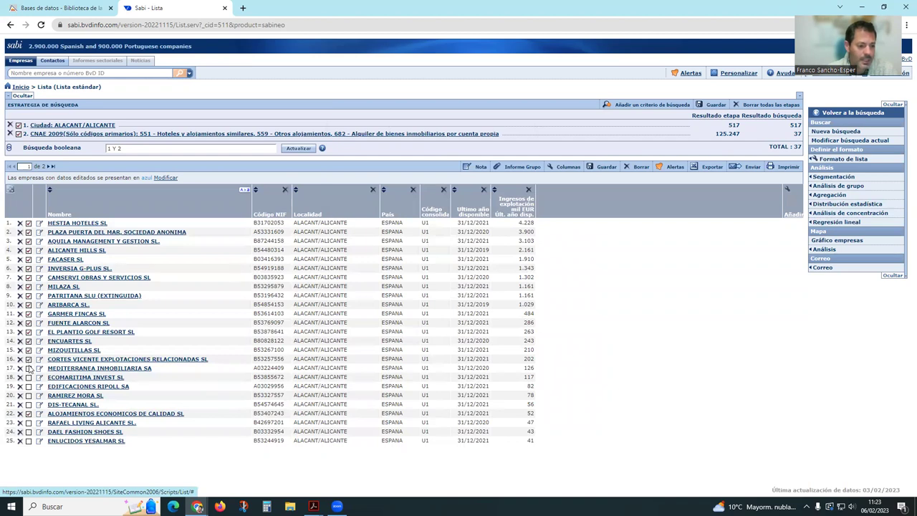
click(29, 377)
click(28, 386)
click(29, 395)
click(28, 404)
click(29, 422)
click(28, 440)
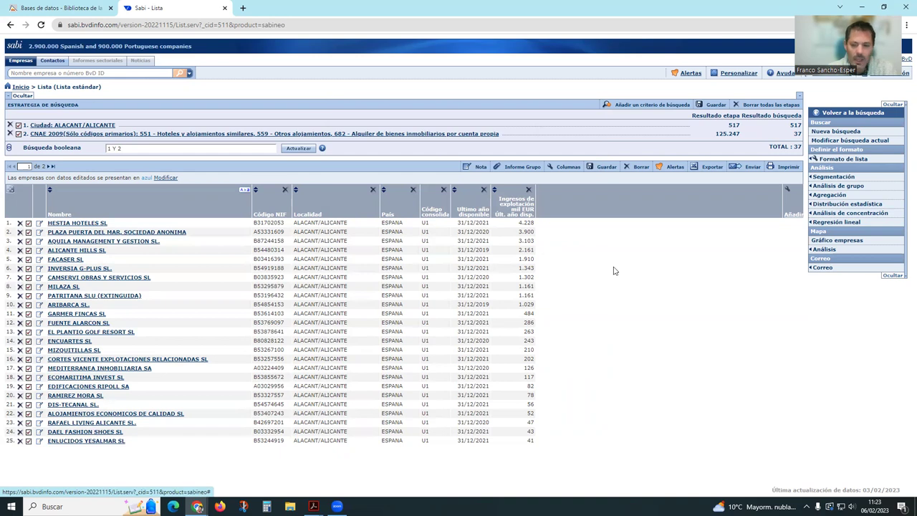
Examine the locations of the selected companies around Alicante city on the company map, and return to the results list
click(845, 245)
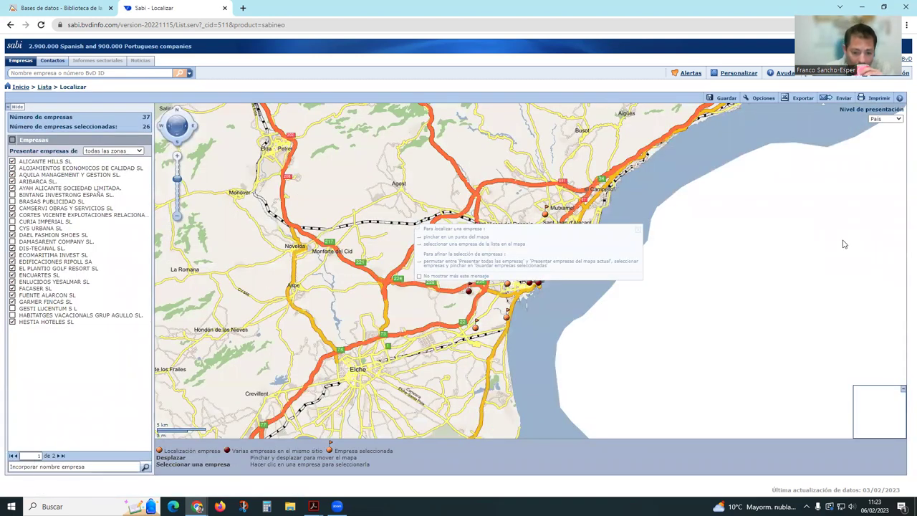
click(637, 230)
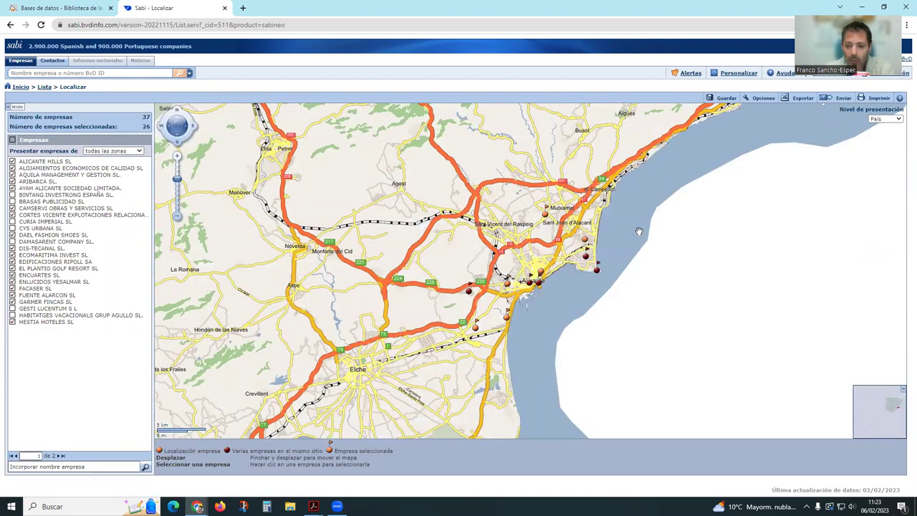
scroll(633, 227, up, 2)
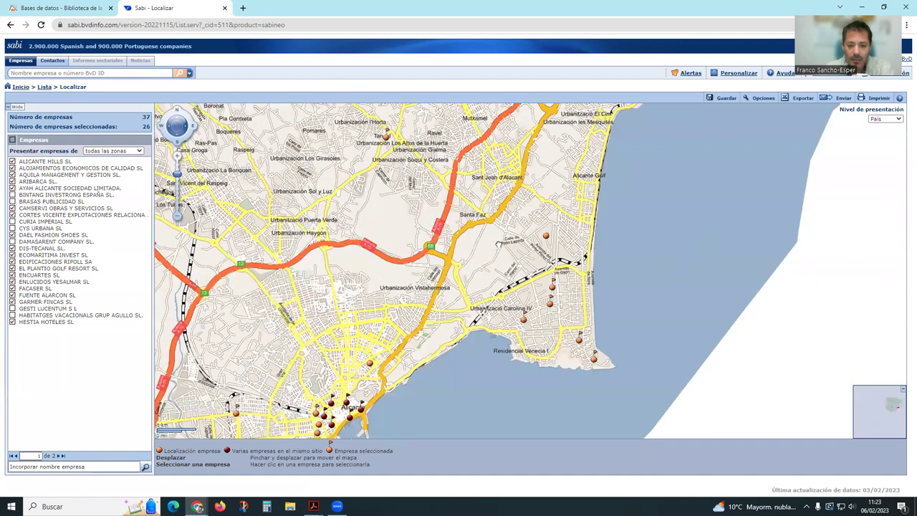
drag(429, 338, 460, 283)
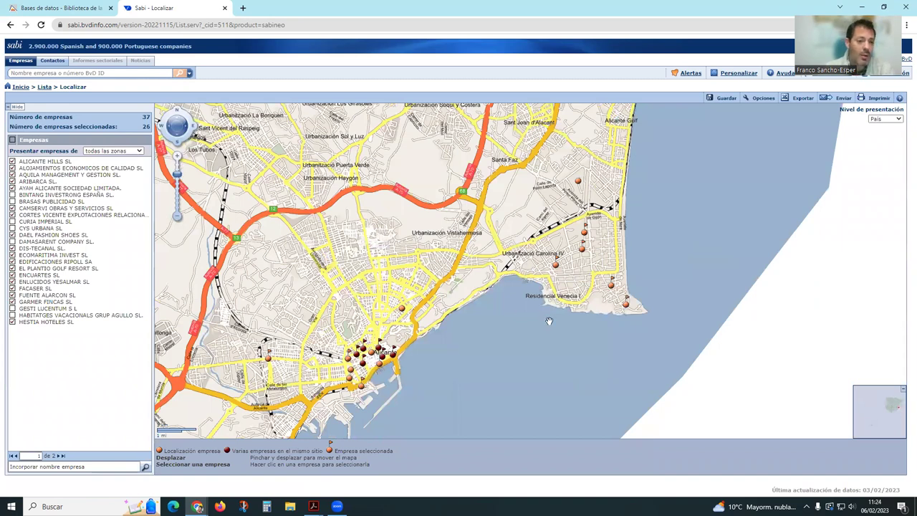
click(41, 86)
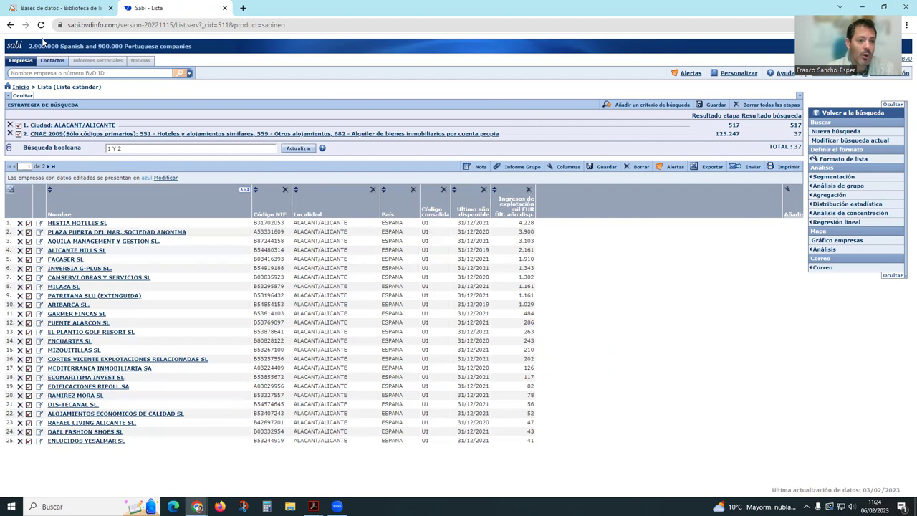
Switch to google.es, search for "hoteles alicante ciudad" and look at the hotel results and their map
click(146, 21)
text(goo)
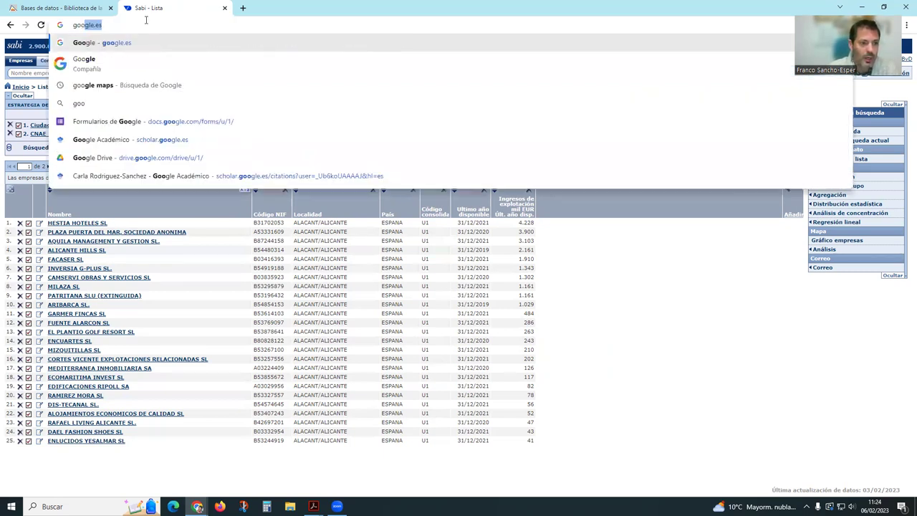
key(Return)
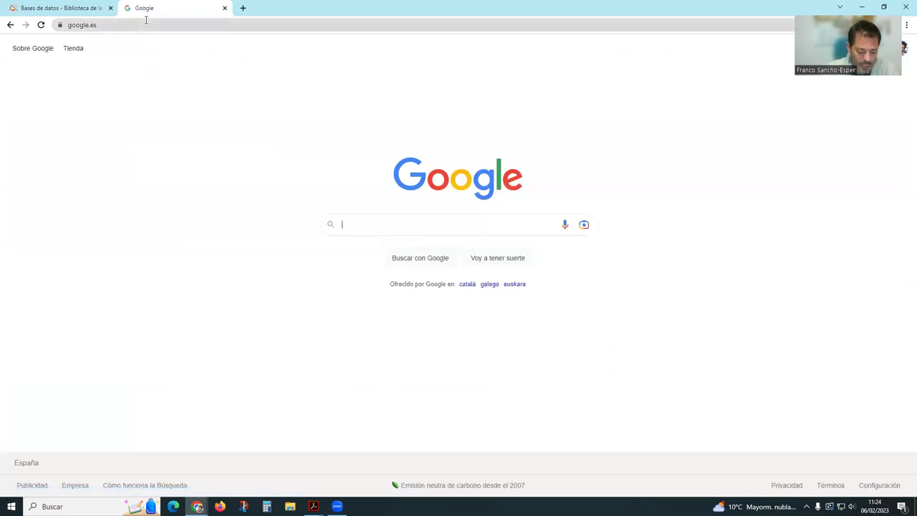
text(hoteles alicante )
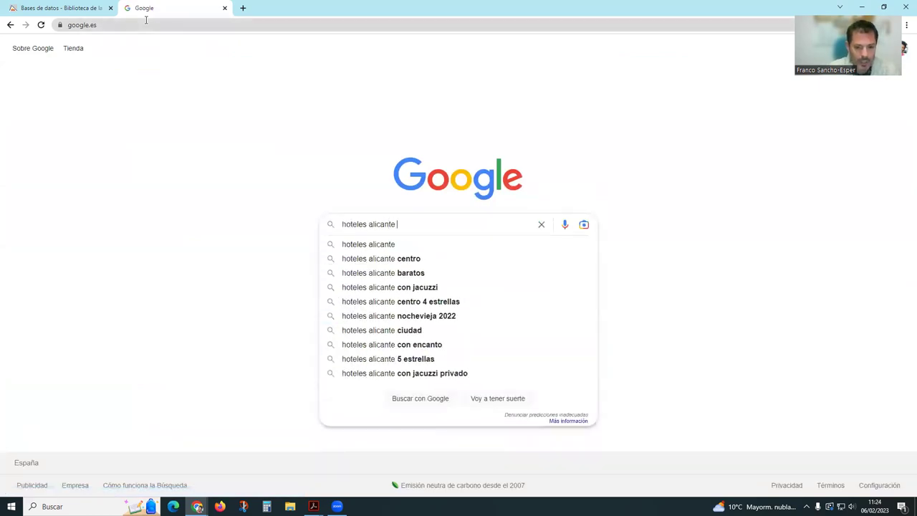
text(ciudad)
key(Return)
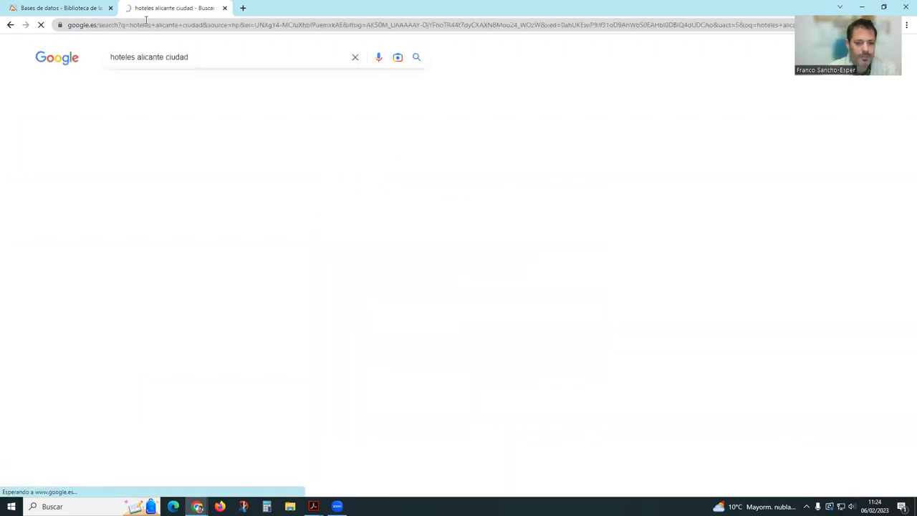
scroll(309, 182, down, 3)
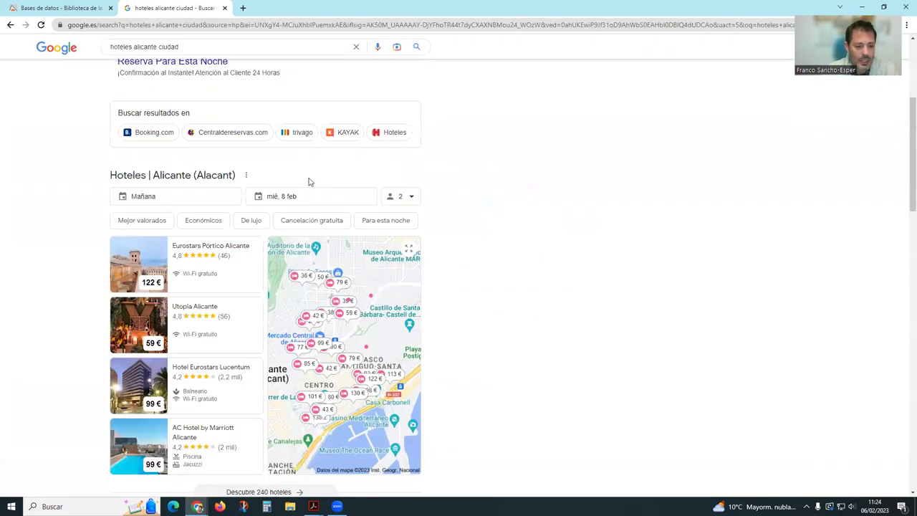
Open the enlarged hotel map from the Alicante search results and examine the hotels around the city centre and Plaza Mar 2
scroll(438, 289, down, 1)
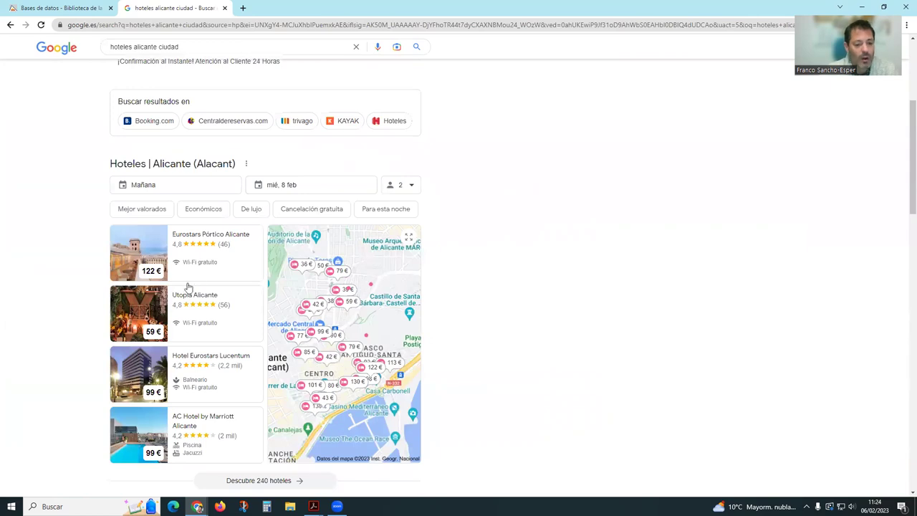
scroll(225, 260, down, 1)
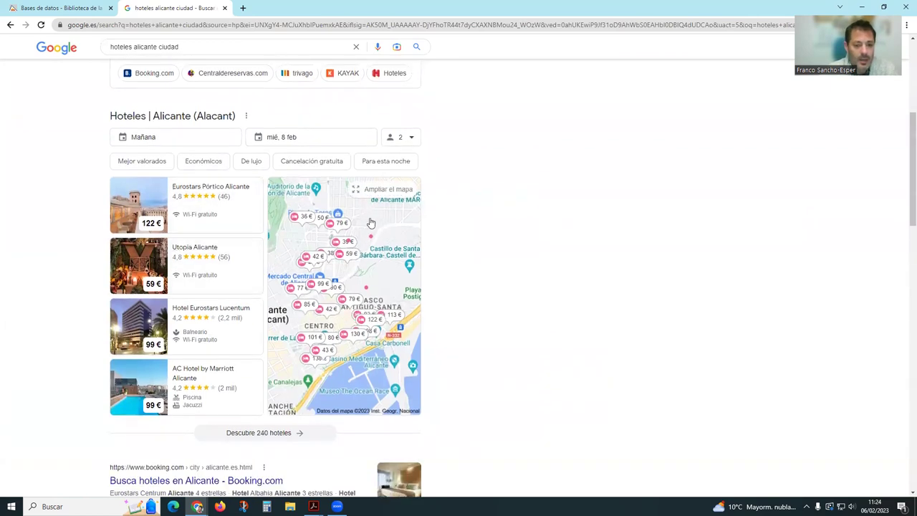
click(382, 228)
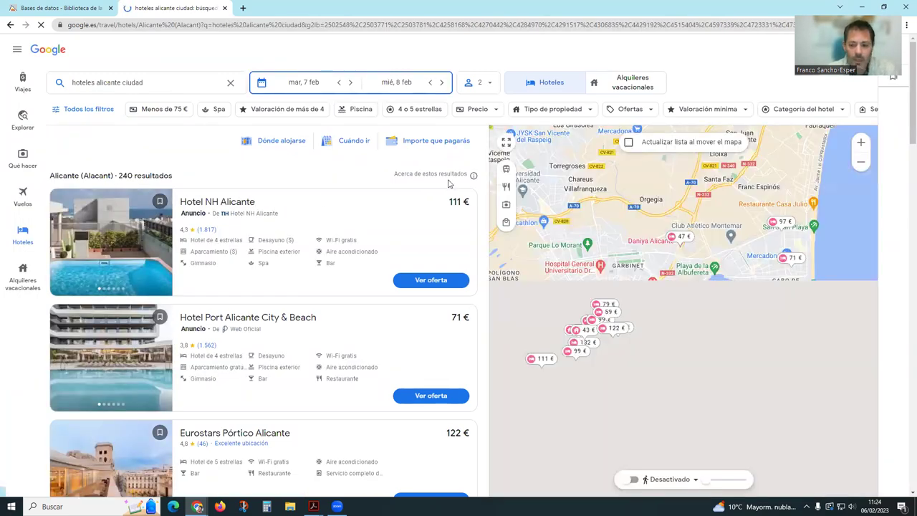
click(862, 143)
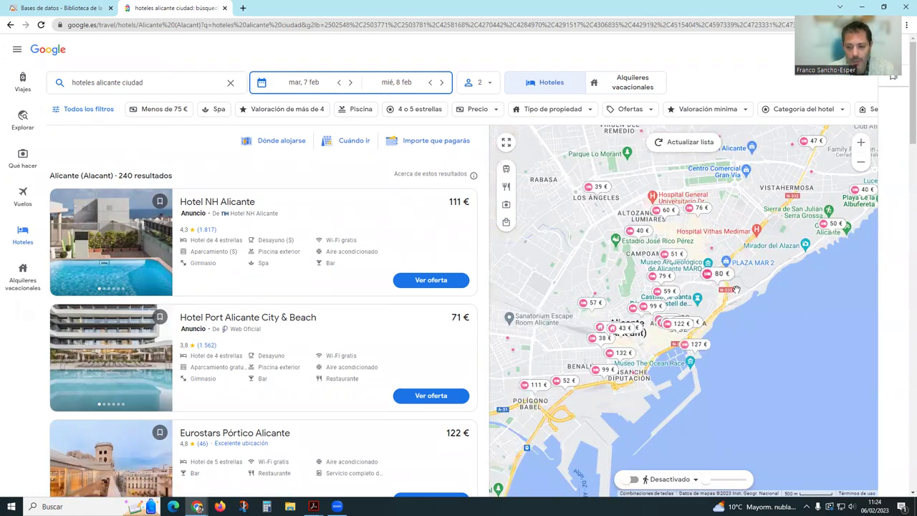
click(861, 143)
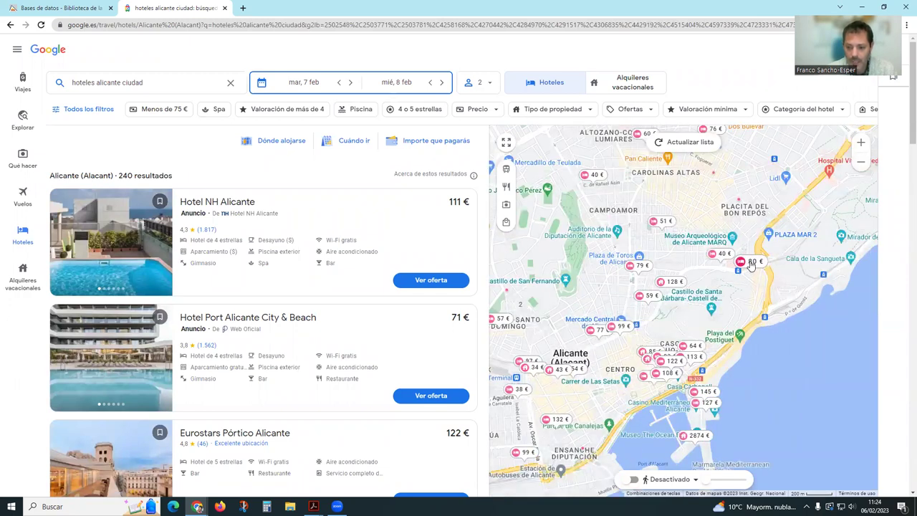
mouse_move(762, 265)
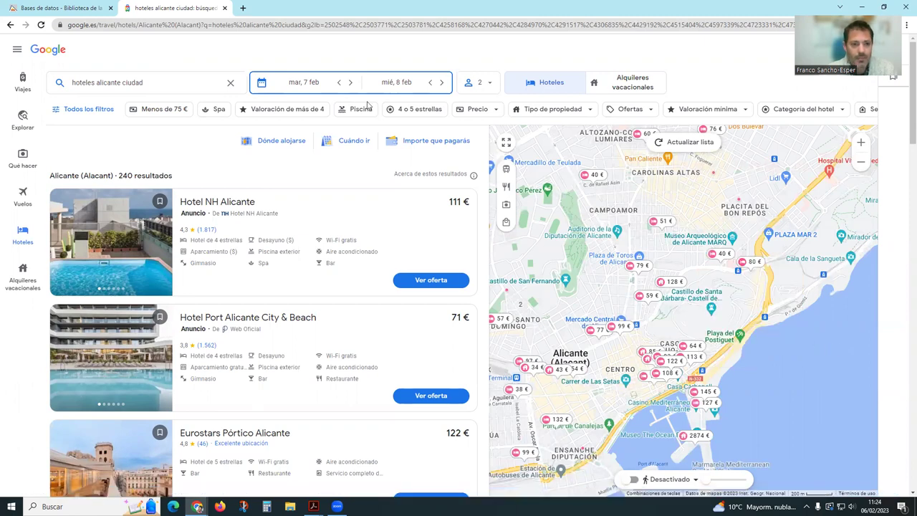
Search the web for "google maps" in place of the hotel results page
key(ctrl+l)
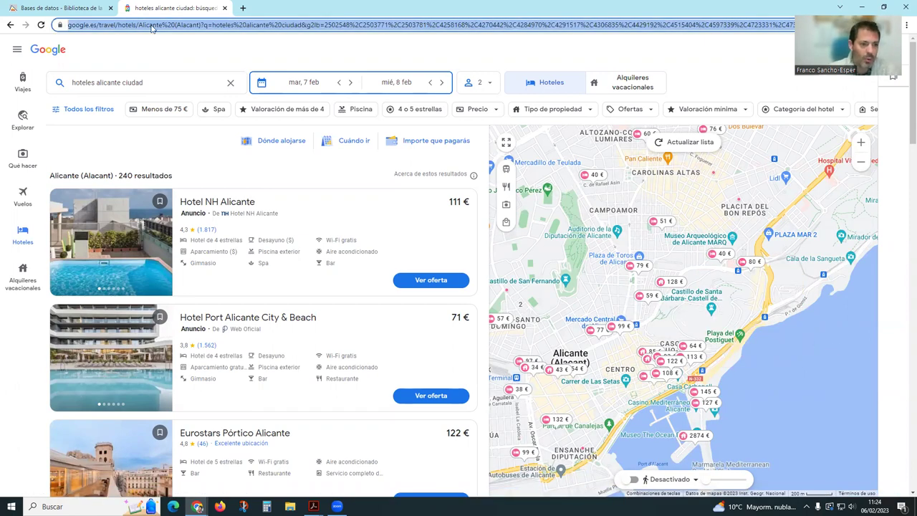
text(goog)
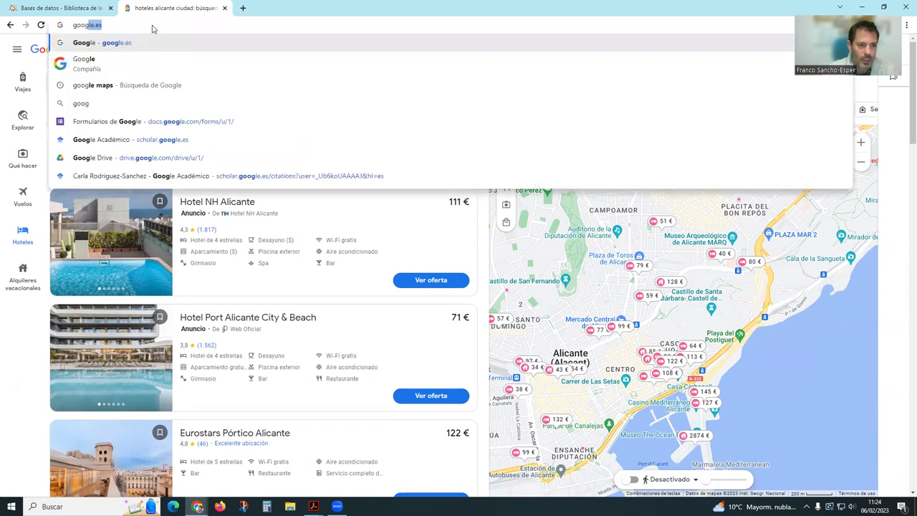
text(le maps)
key(Return)
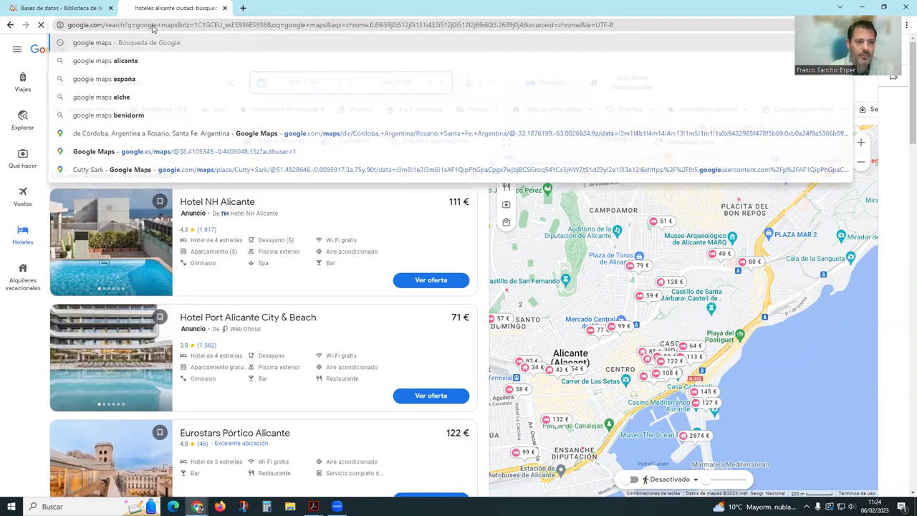